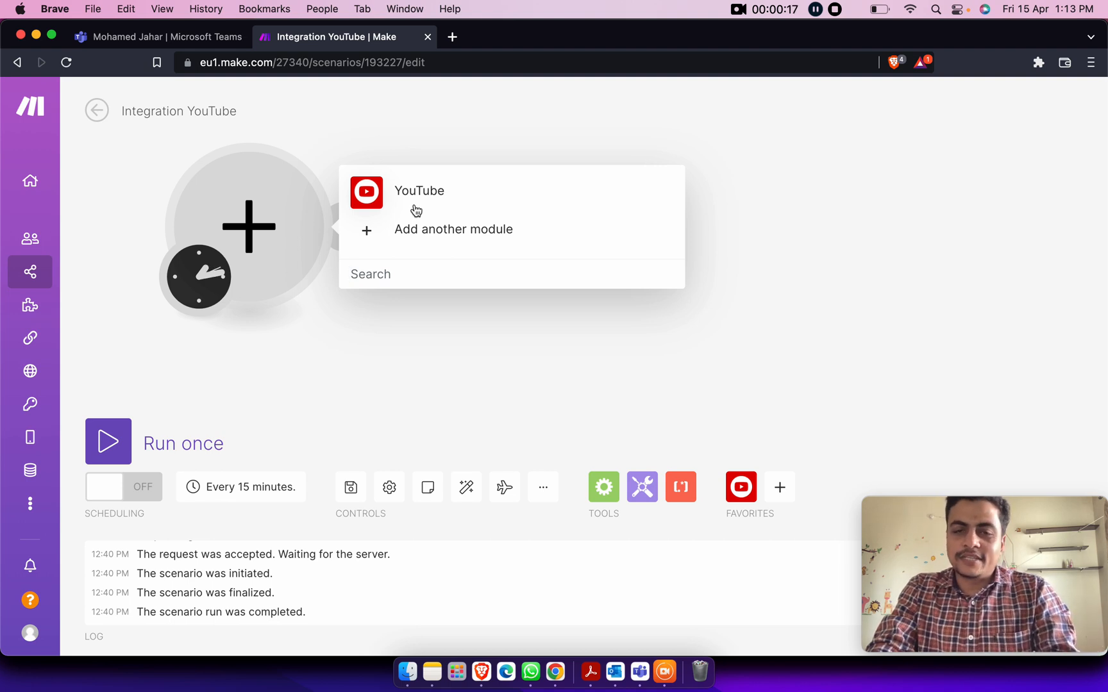
# Step: Add a YouTube Update Video Details module as the first module, look over its settings fields, and close them unfilled
pyautogui.click(463, 192)
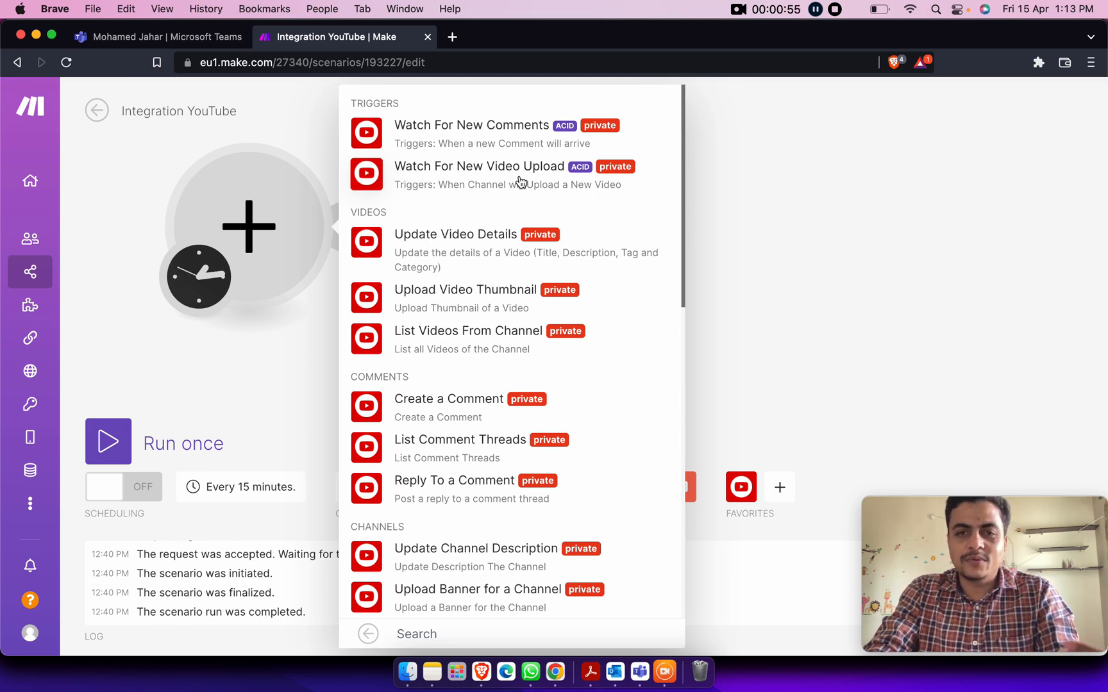
pyautogui.scroll(-3, 516, 193)
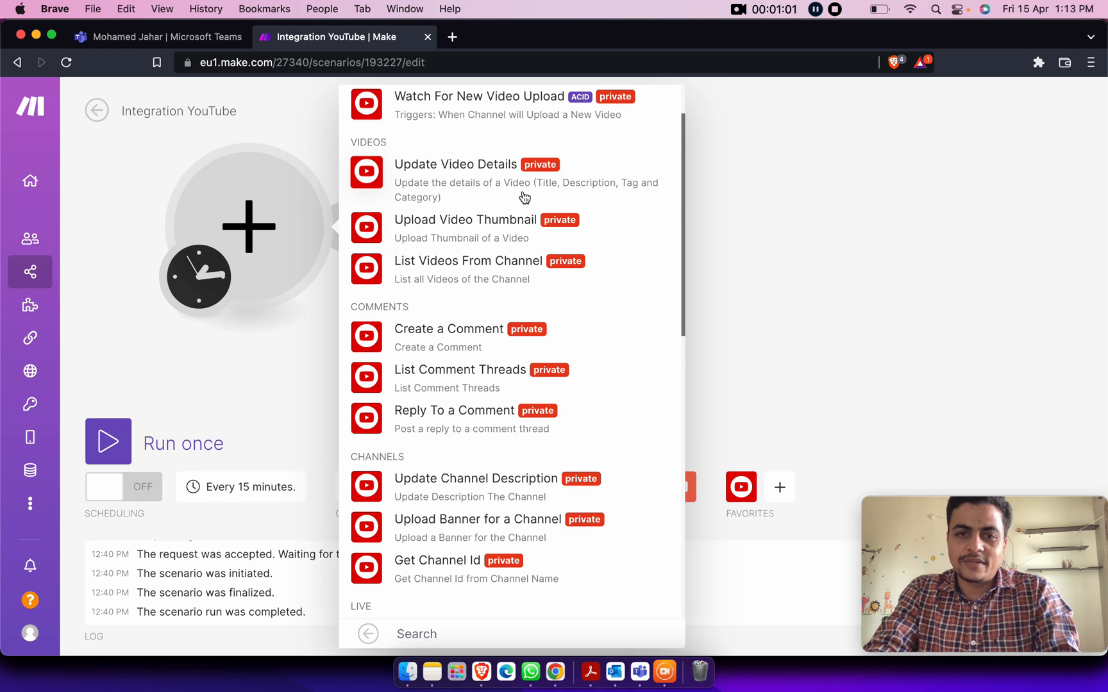
pyautogui.click(576, 183)
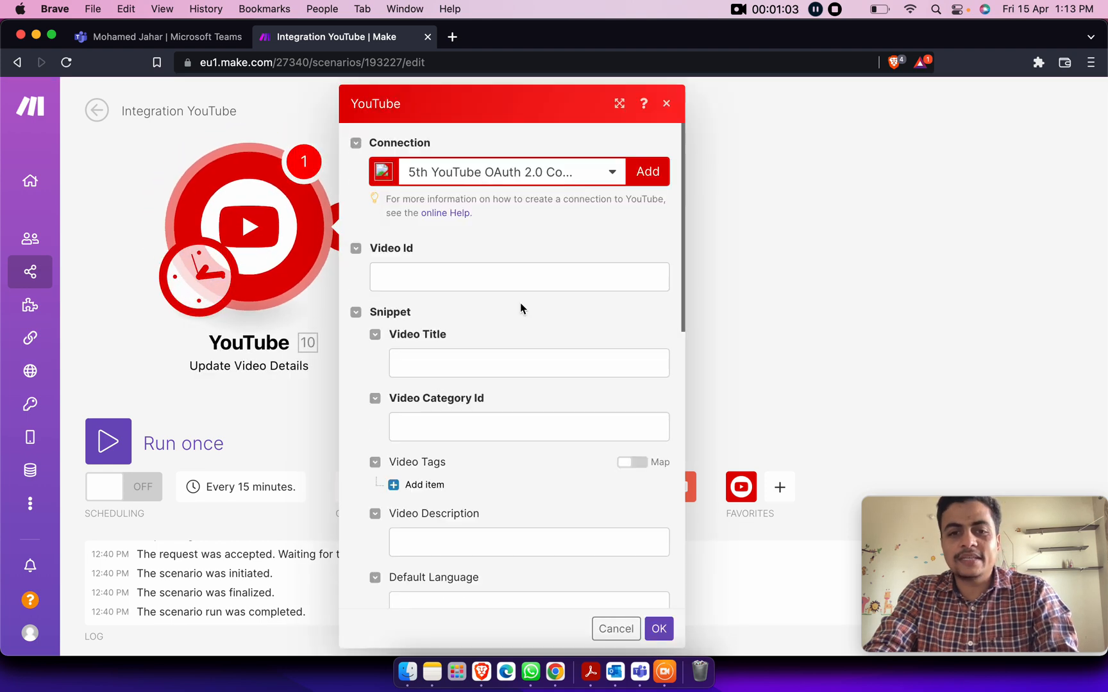
pyautogui.scroll(-2, 520, 304)
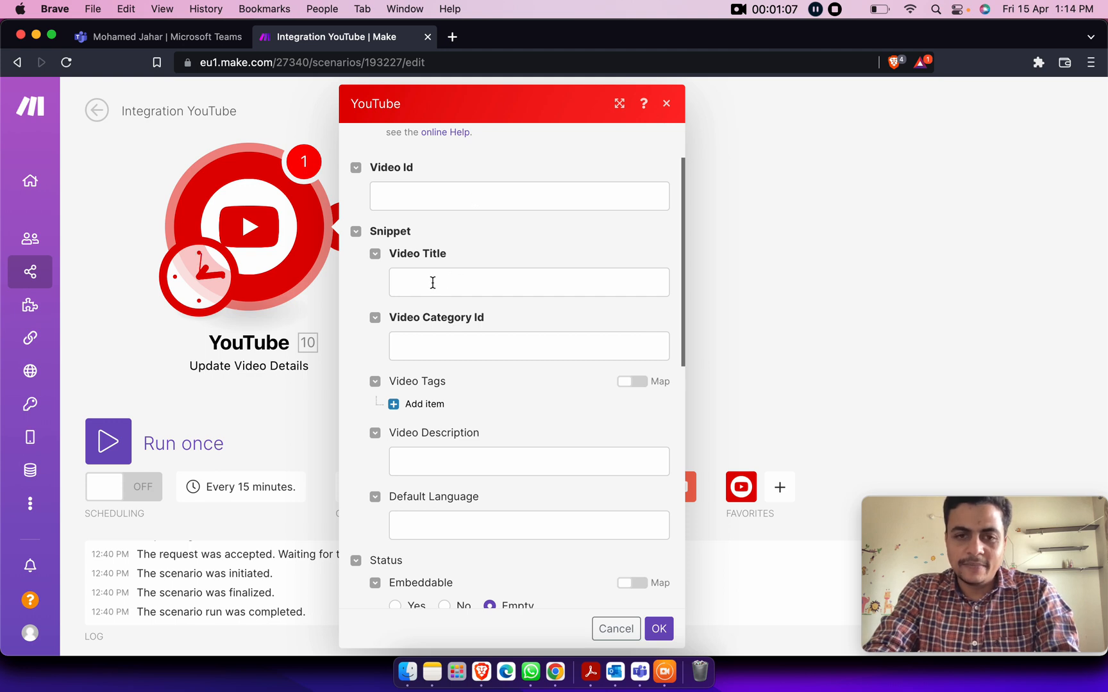
pyautogui.scroll(-4, 509, 359)
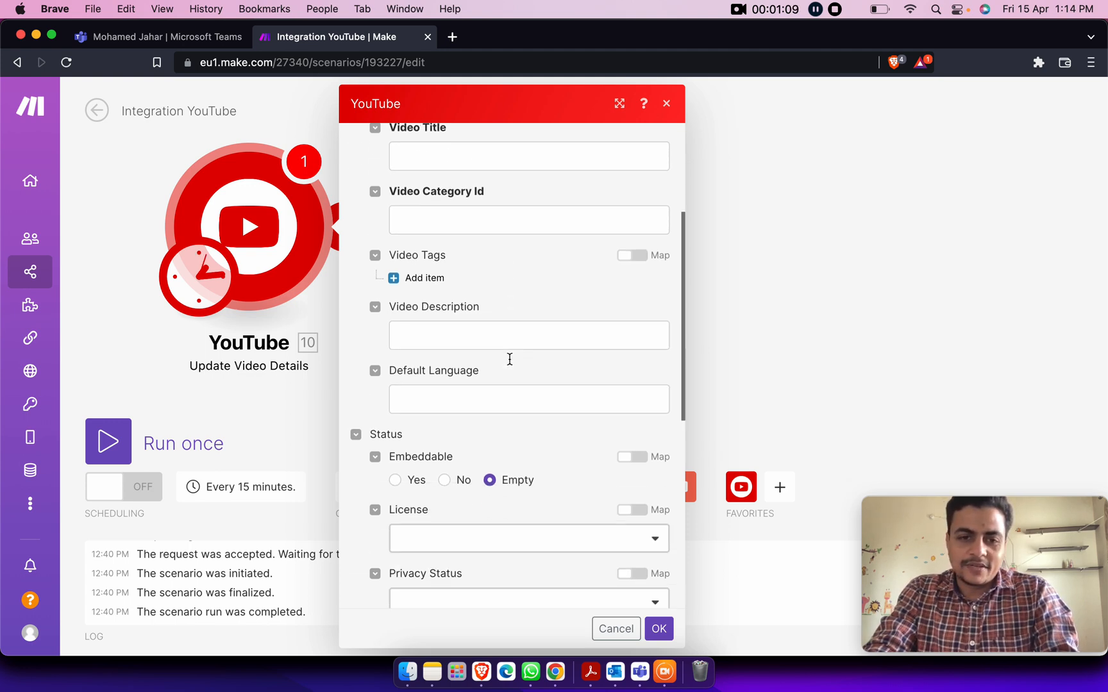
pyautogui.scroll(-9, 461, 346)
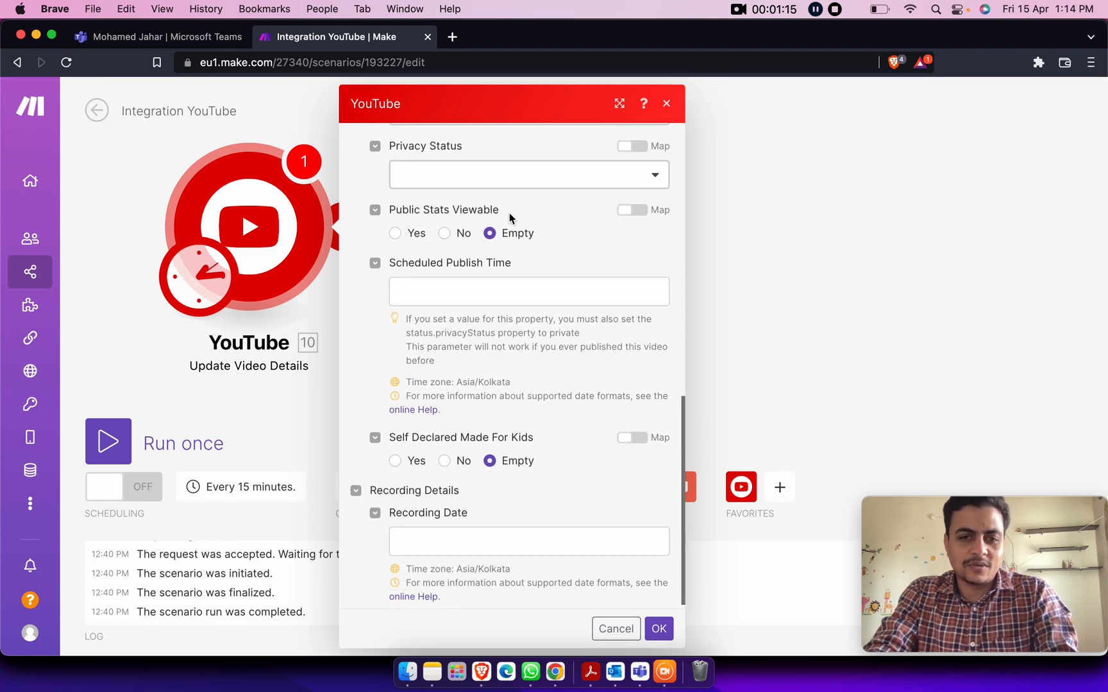
pyautogui.scroll(12, 516, 502)
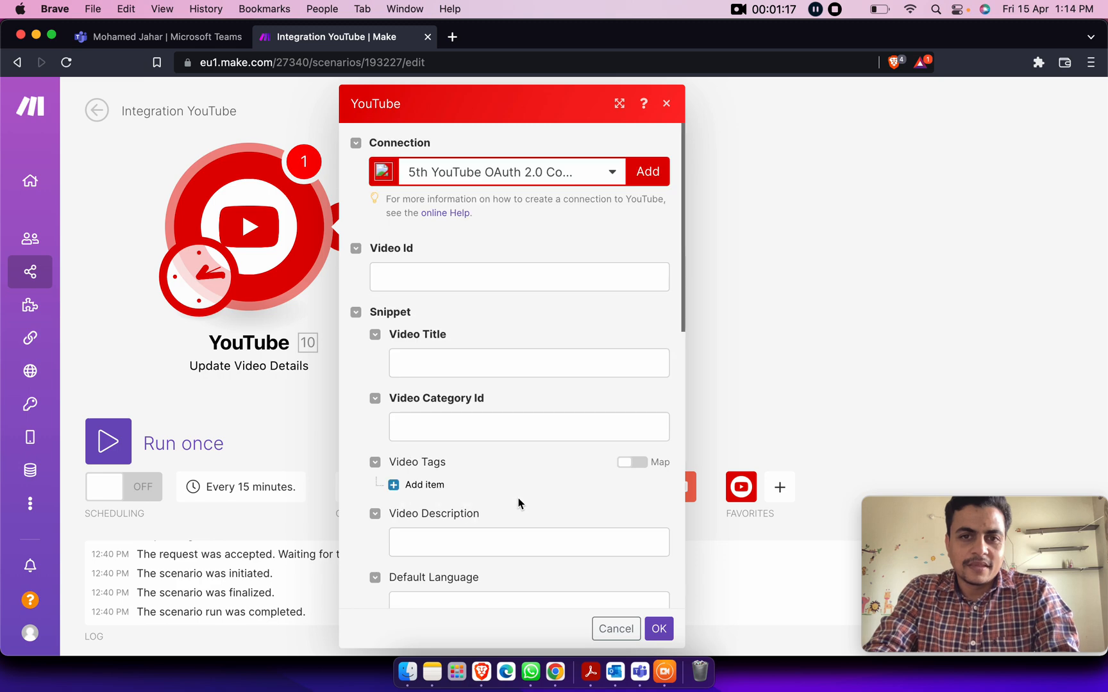
pyautogui.click(669, 105)
# Step: Review the available YouTube actions and add a Create a Comment module following the Update Video Details module
pyautogui.click(350, 228)
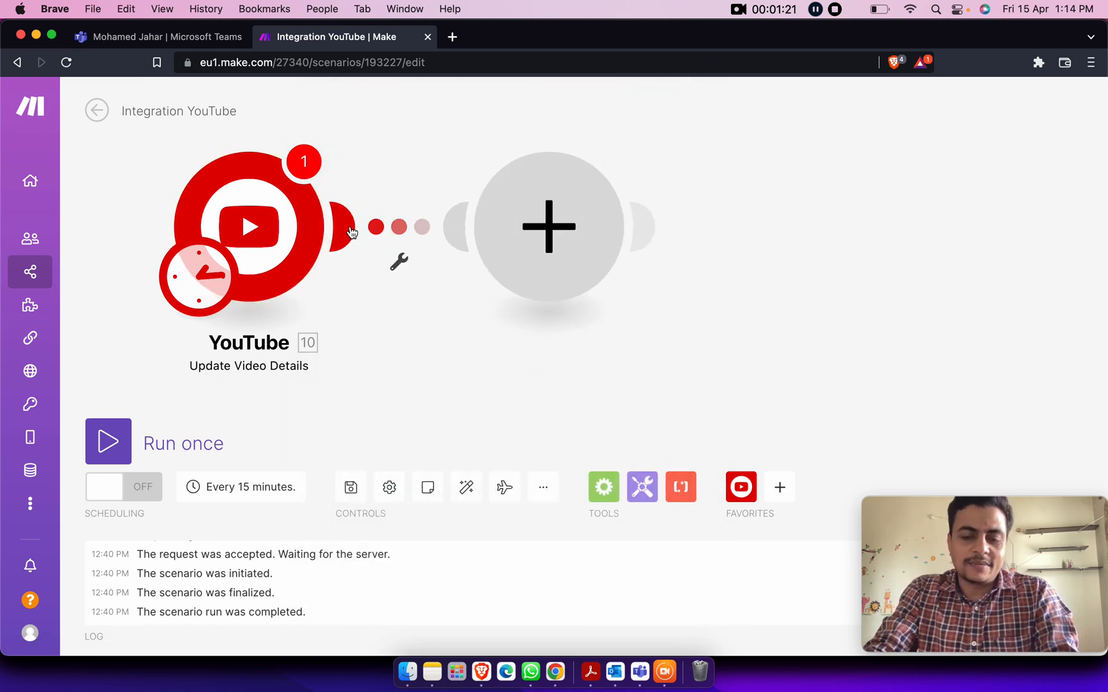
pyautogui.click(687, 194)
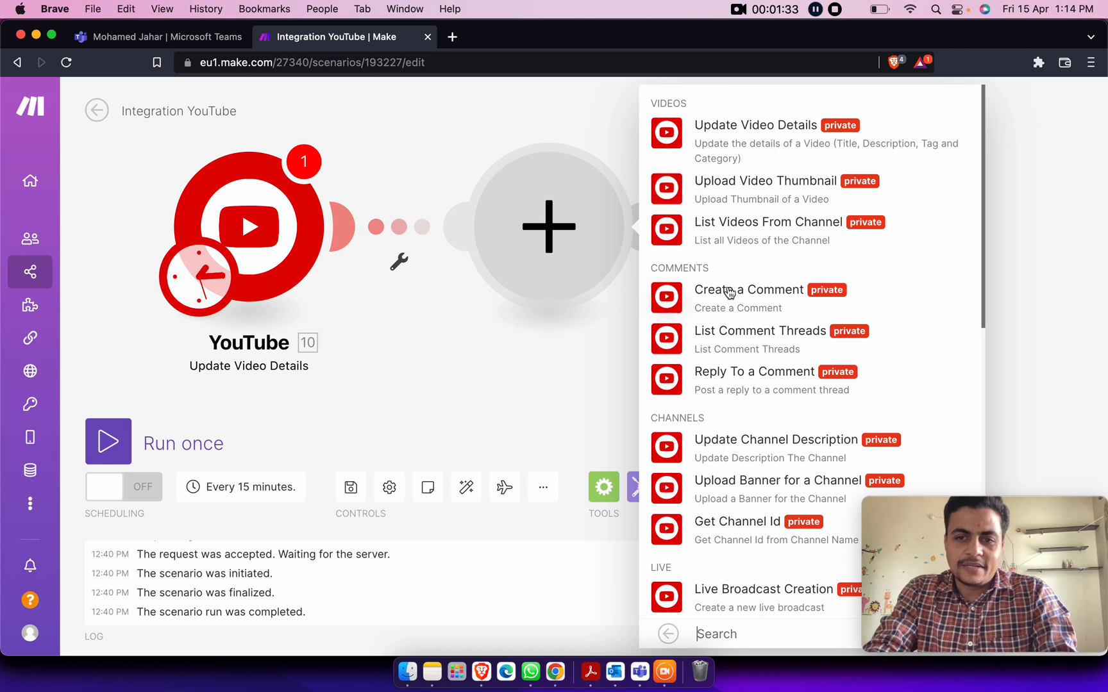
pyautogui.scroll(-3, 759, 318)
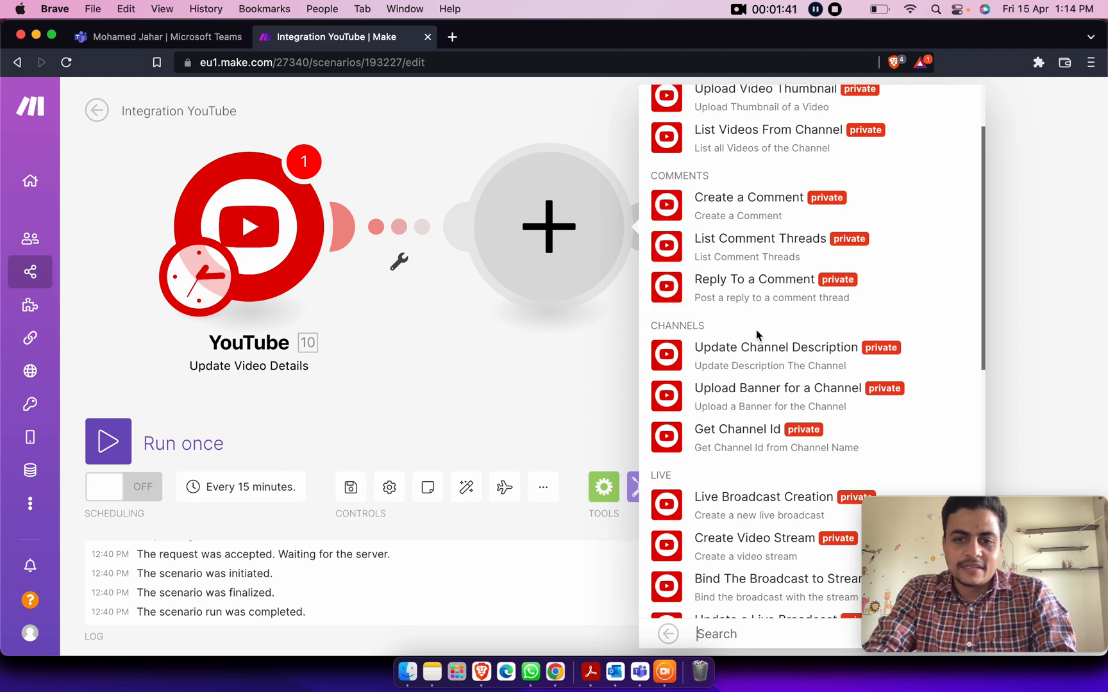
pyautogui.scroll(-3, 759, 334)
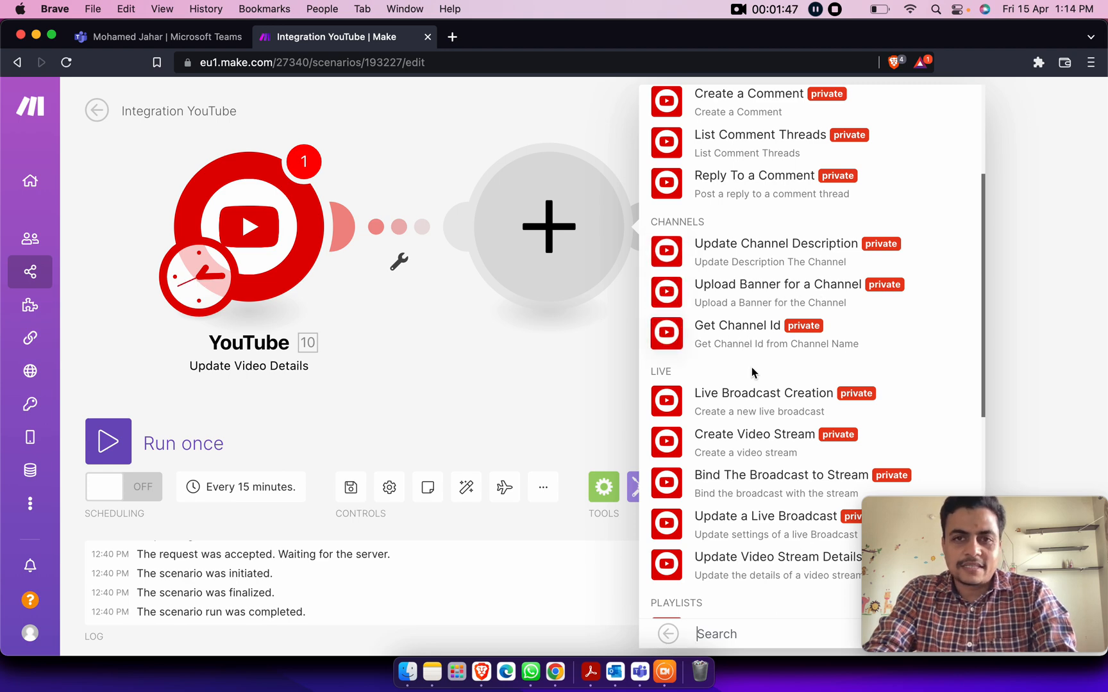
pyautogui.scroll(-3, 753, 373)
pyautogui.scroll(-5, 753, 373)
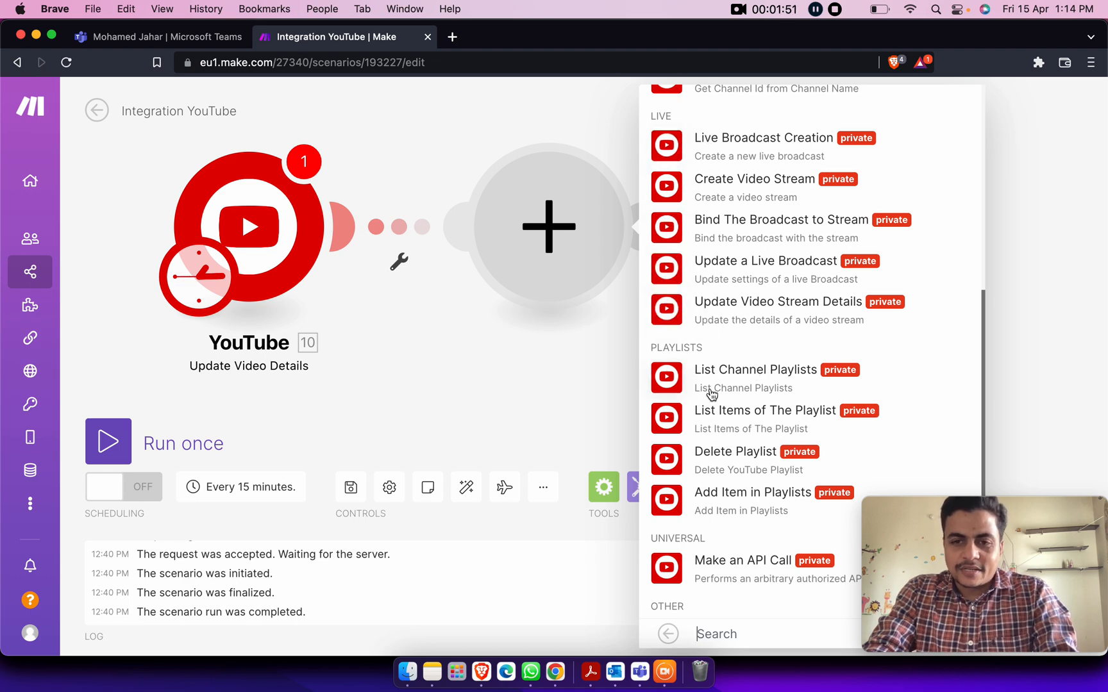
pyautogui.scroll(-4, 711, 404)
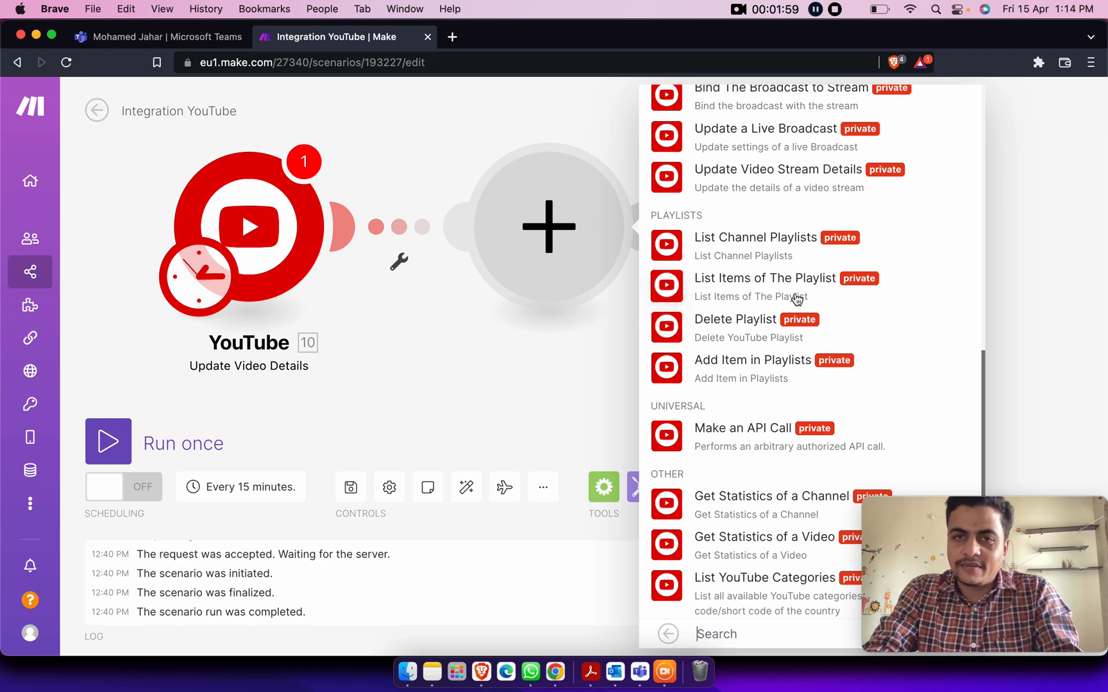
pyautogui.scroll(-2, 796, 299)
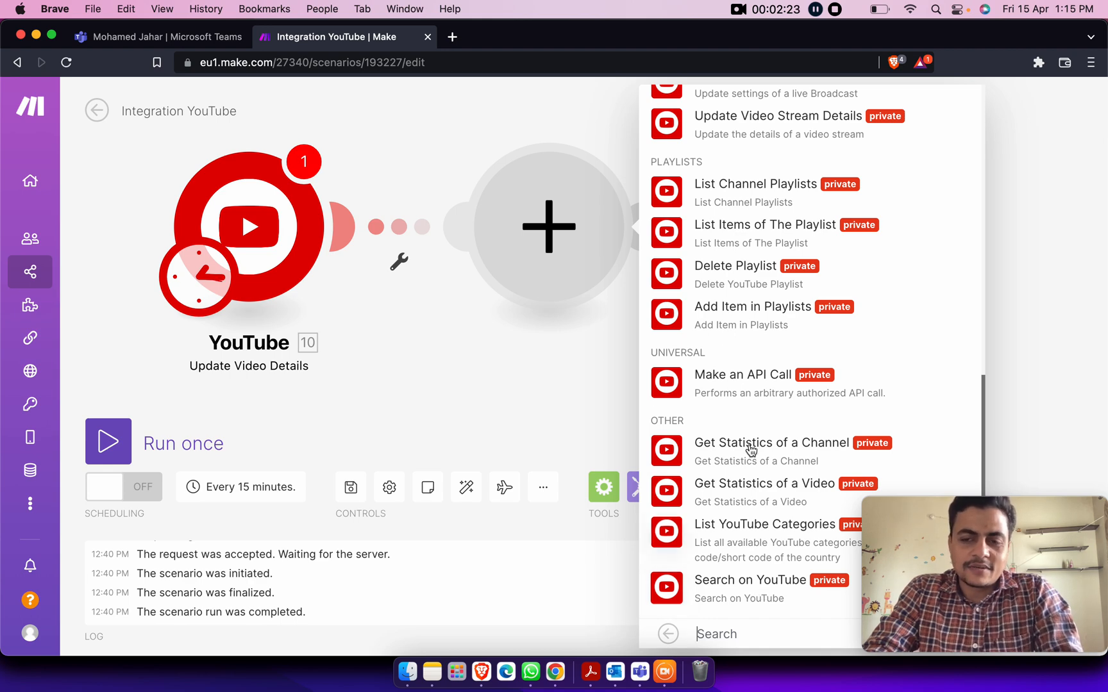
pyautogui.scroll(10, 750, 313)
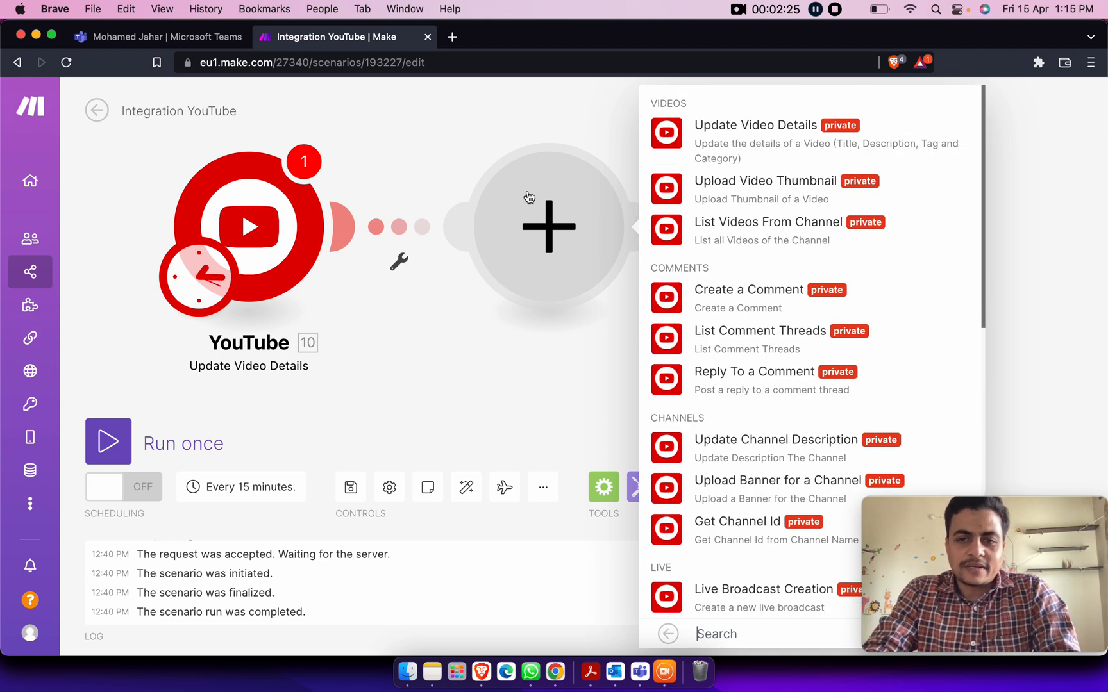
pyautogui.click(725, 297)
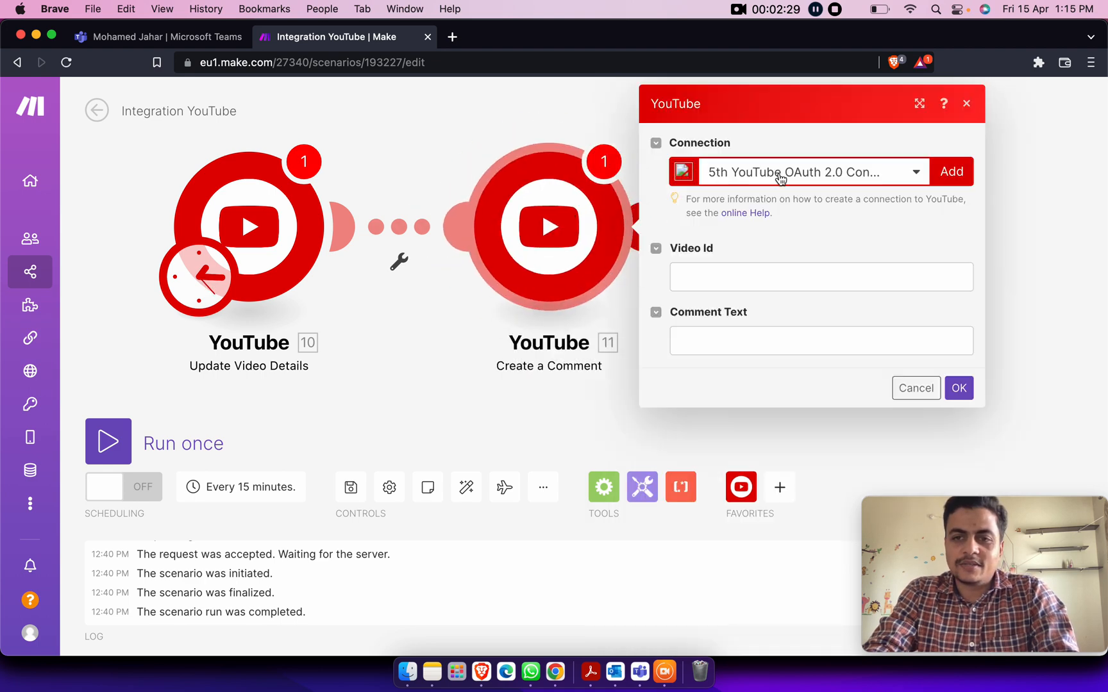
# Step: Check the connection, Video Id and Comment Text fields of the Create a Comment module
pyautogui.click(781, 178)
pyautogui.click(813, 181)
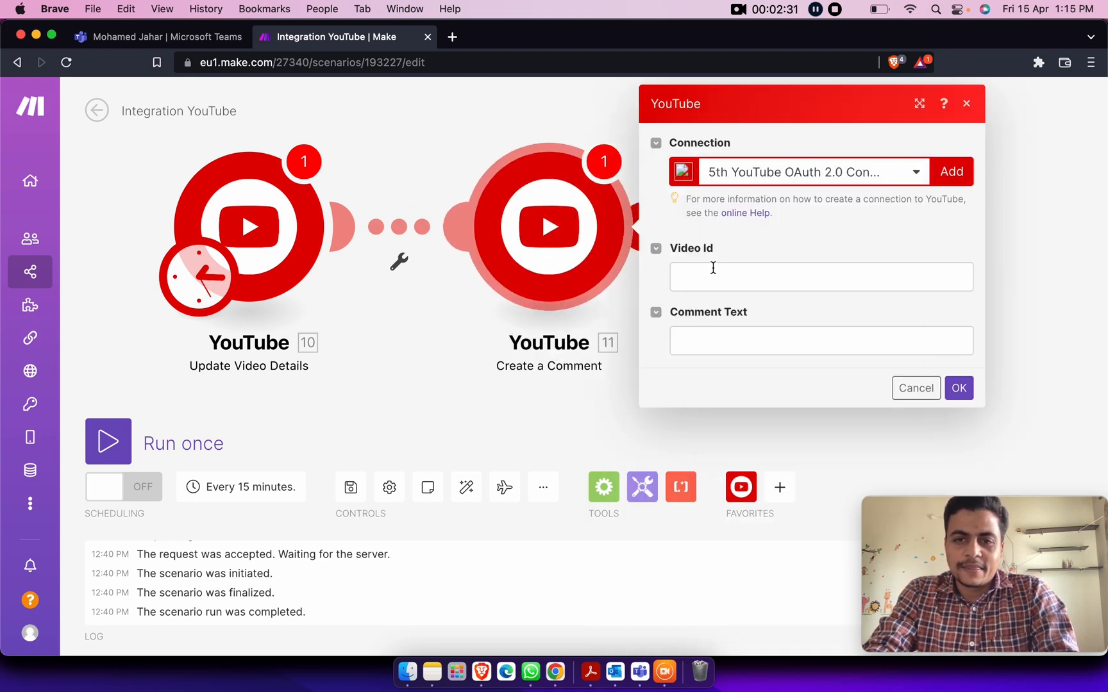
pyautogui.click(711, 272)
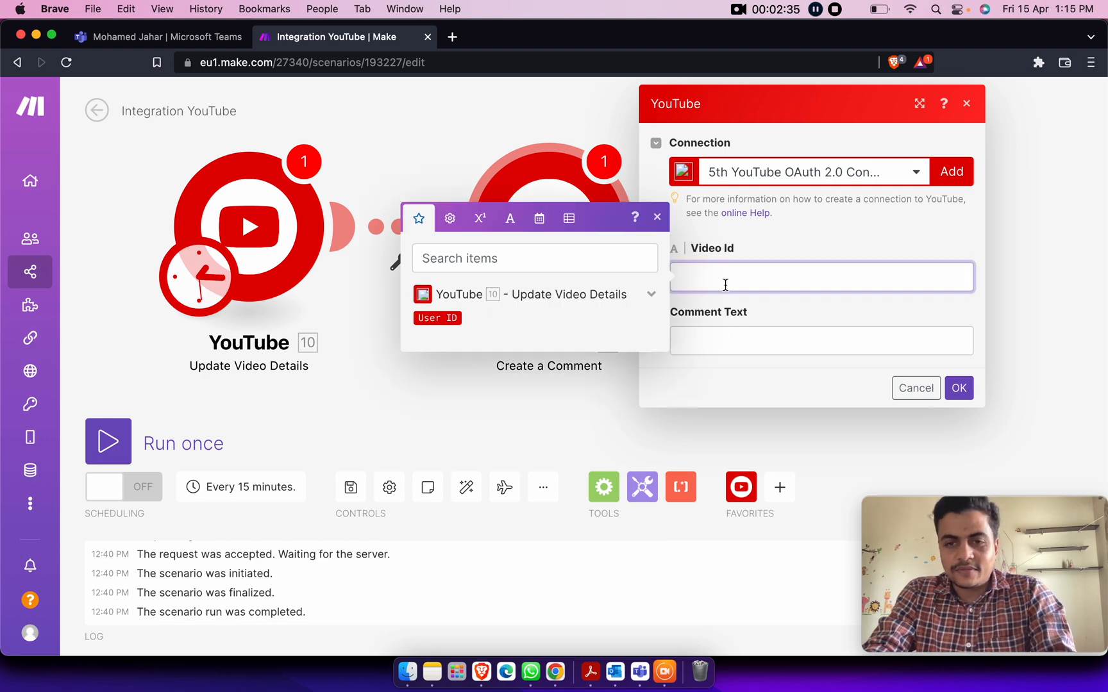
pyautogui.click(700, 337)
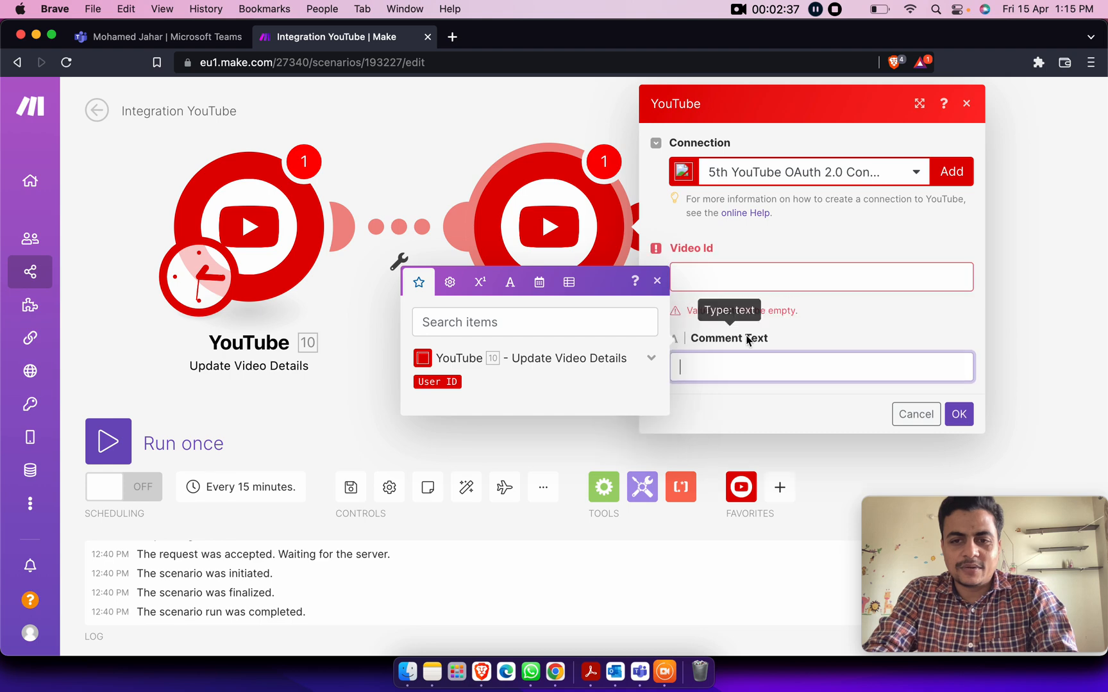
# Step: Open youtube.com in a new browser tab, open the Avatar 2, Godzilla vs. Kong 2 news video, and pause it
pyautogui.click(453, 36)
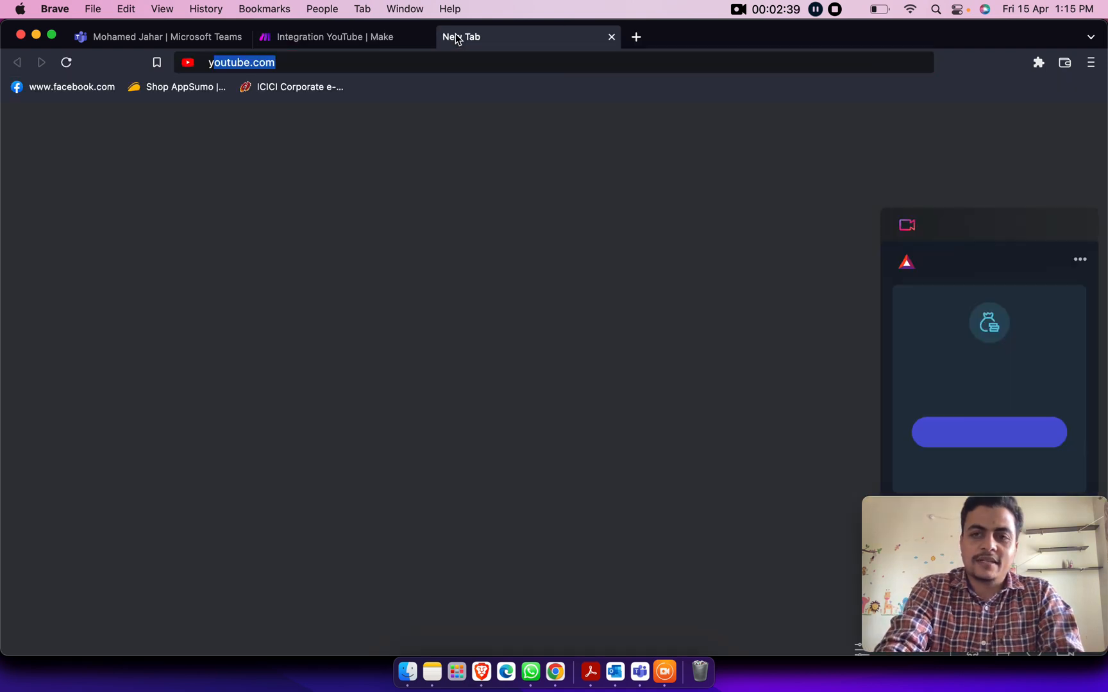
pyautogui.write('you')
pyautogui.press('Return')
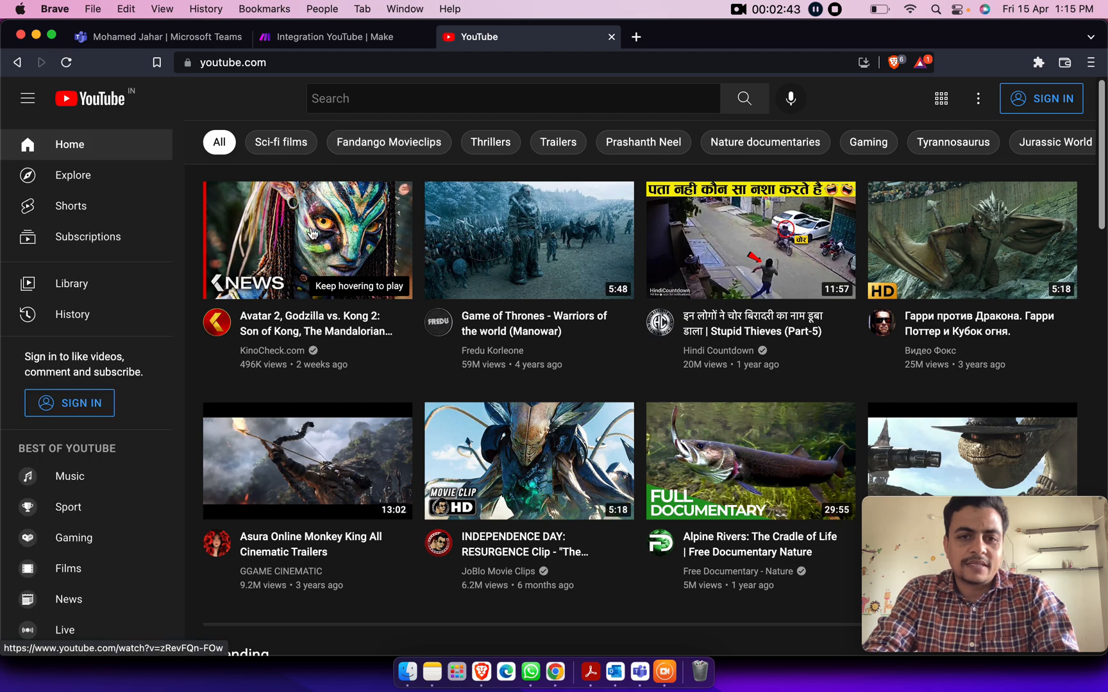
pyautogui.moveTo(313, 233)
pyautogui.click(312, 233)
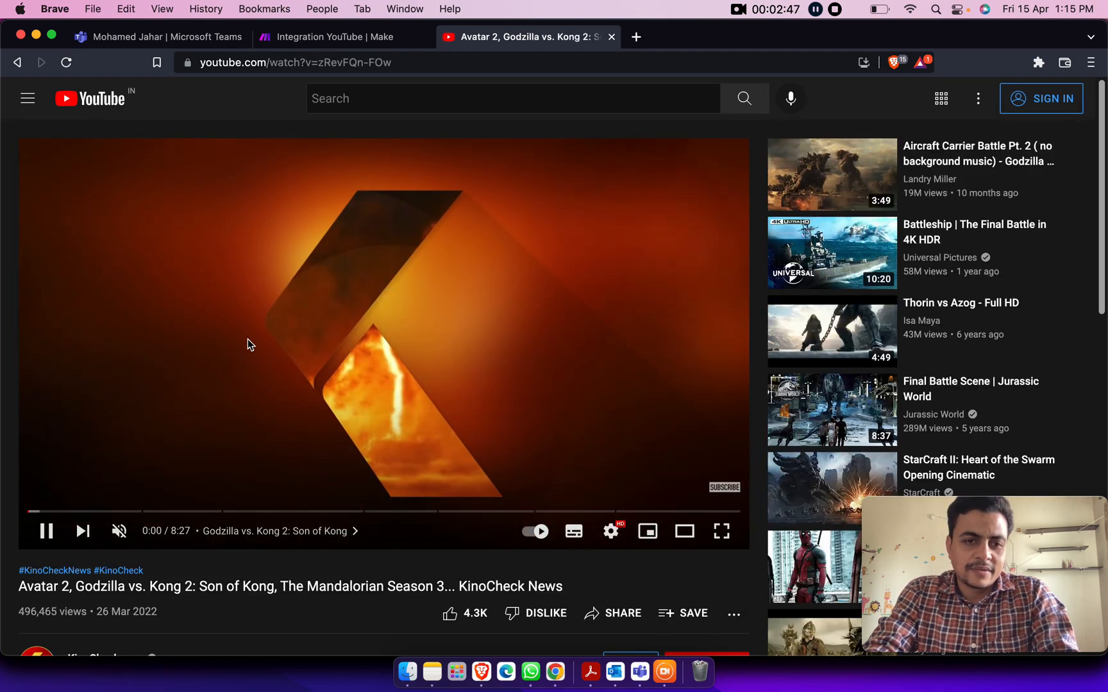
pyautogui.click(247, 339)
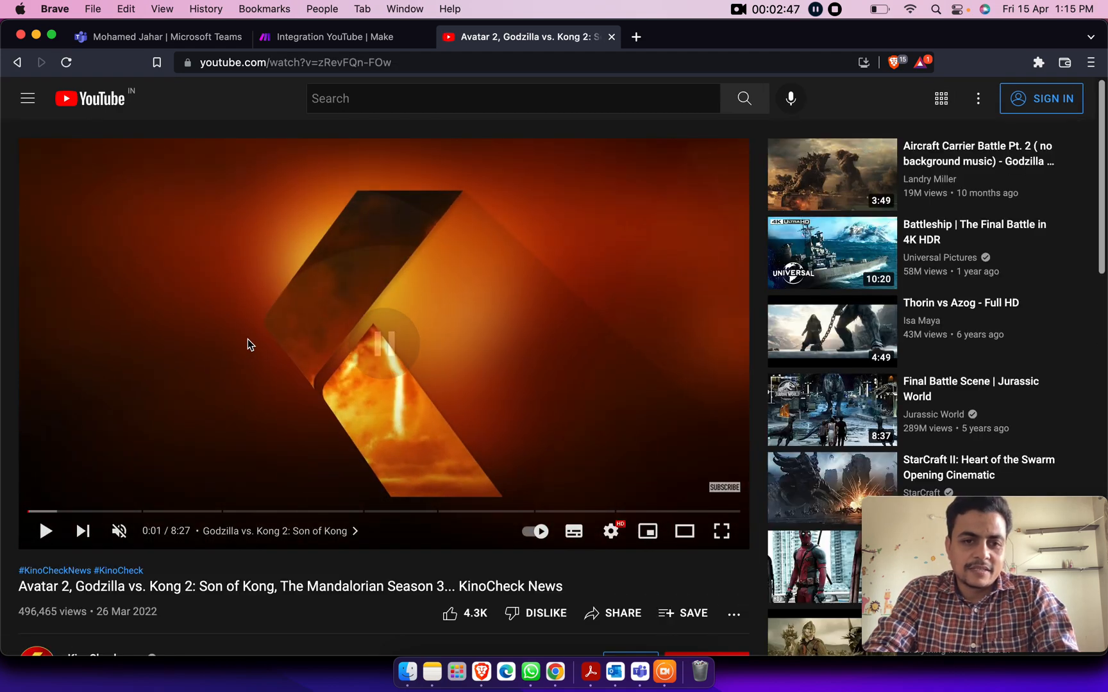
# Step: Copy the video ID zRevFQn-FOw from the video's web address
pyautogui.scroll(-1, 284, 136)
pyautogui.doubleClick(400, 62)
pyautogui.press('super+c')
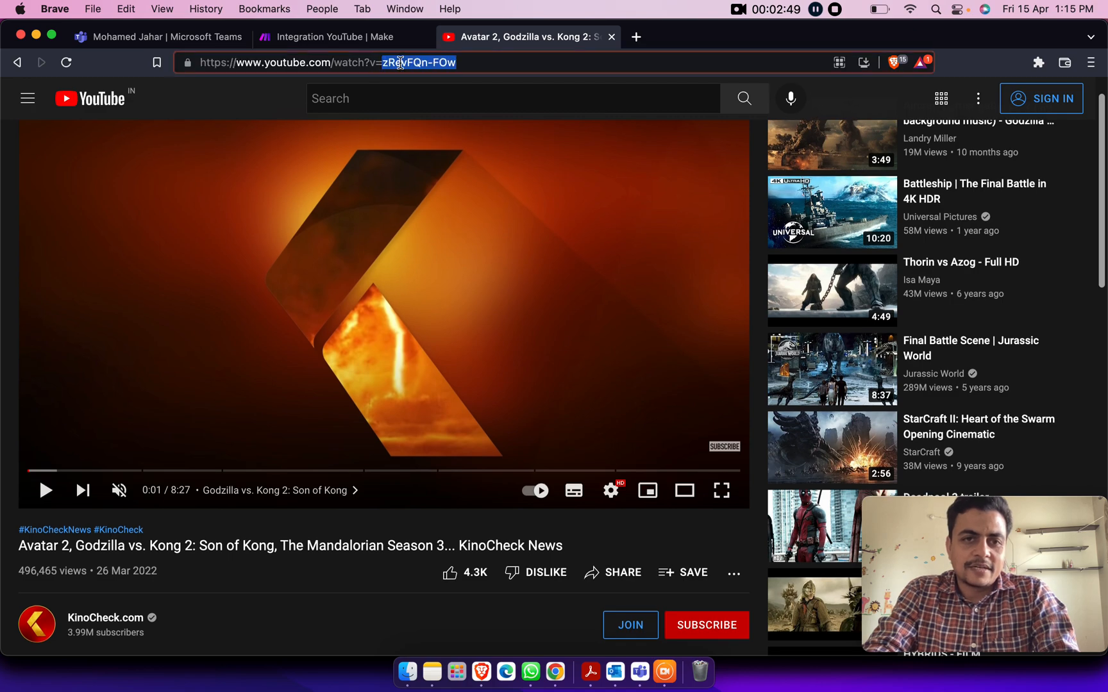
# Step: Sort the video's comments by newest first and look over the most recent ones
pyautogui.scroll(-6, 304, 280)
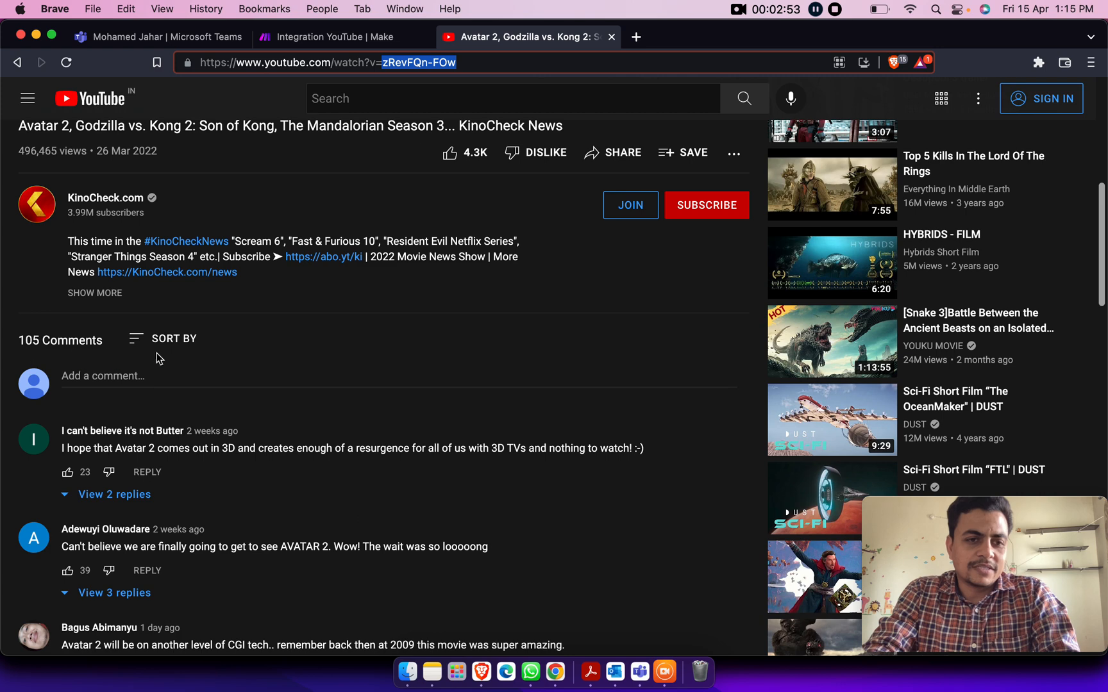
pyautogui.click(162, 342)
pyautogui.click(164, 417)
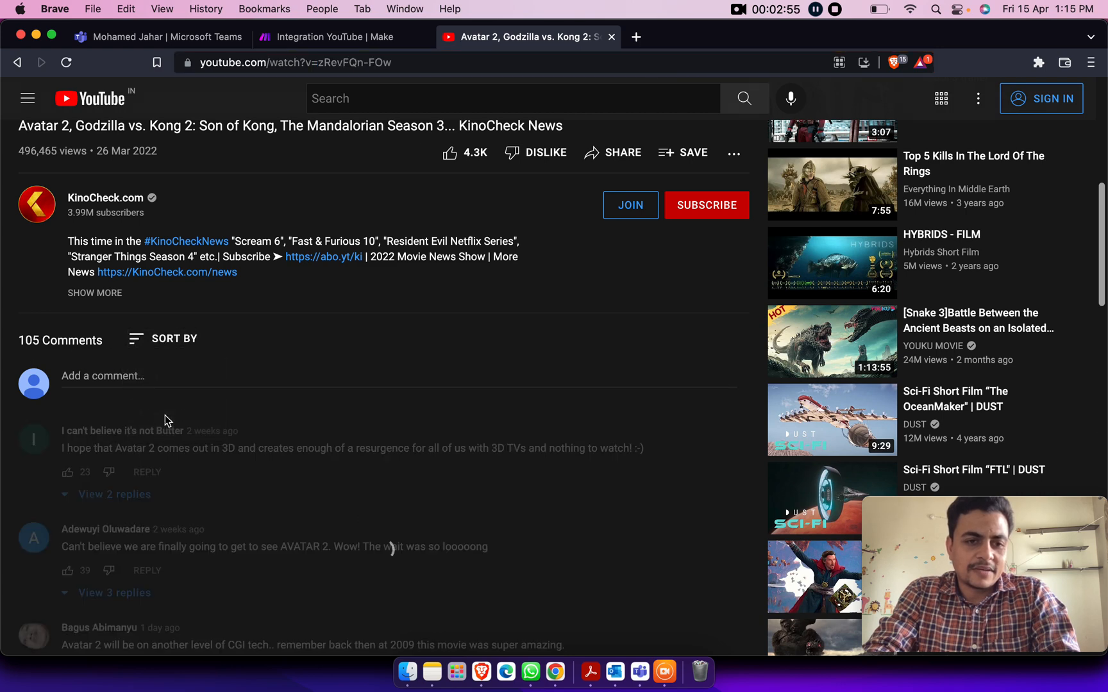
pyautogui.scroll(-2, 164, 417)
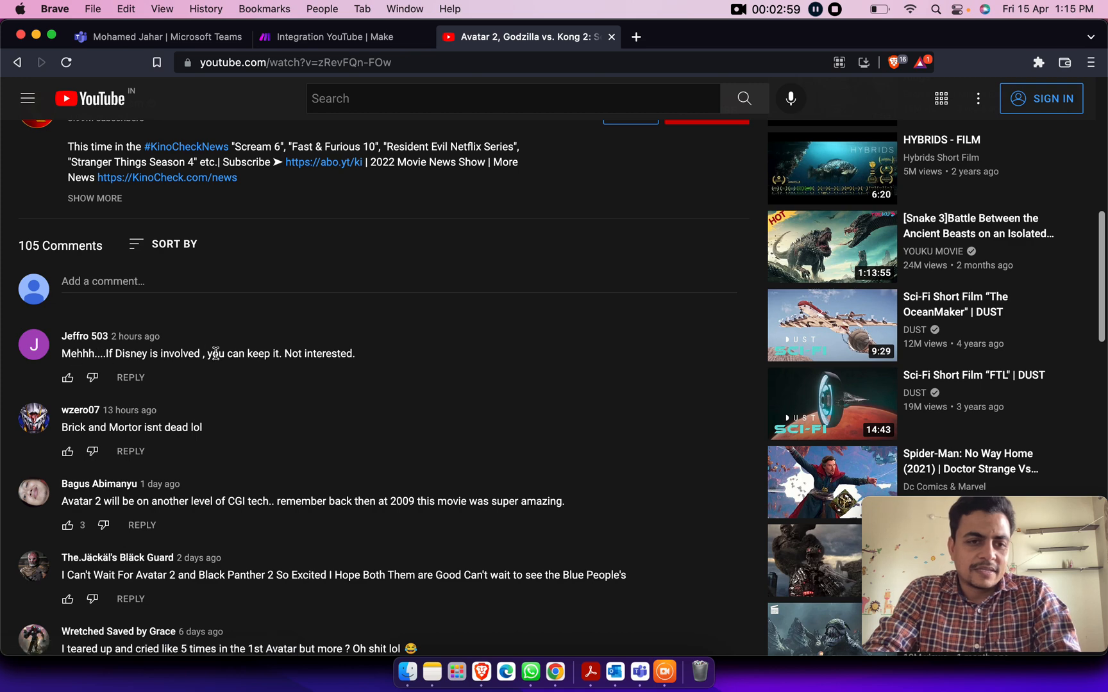
# Step: Return to the Make scenario and set the comment module's Video Id to the copied zRevFQn-FOw
pyautogui.click(349, 37)
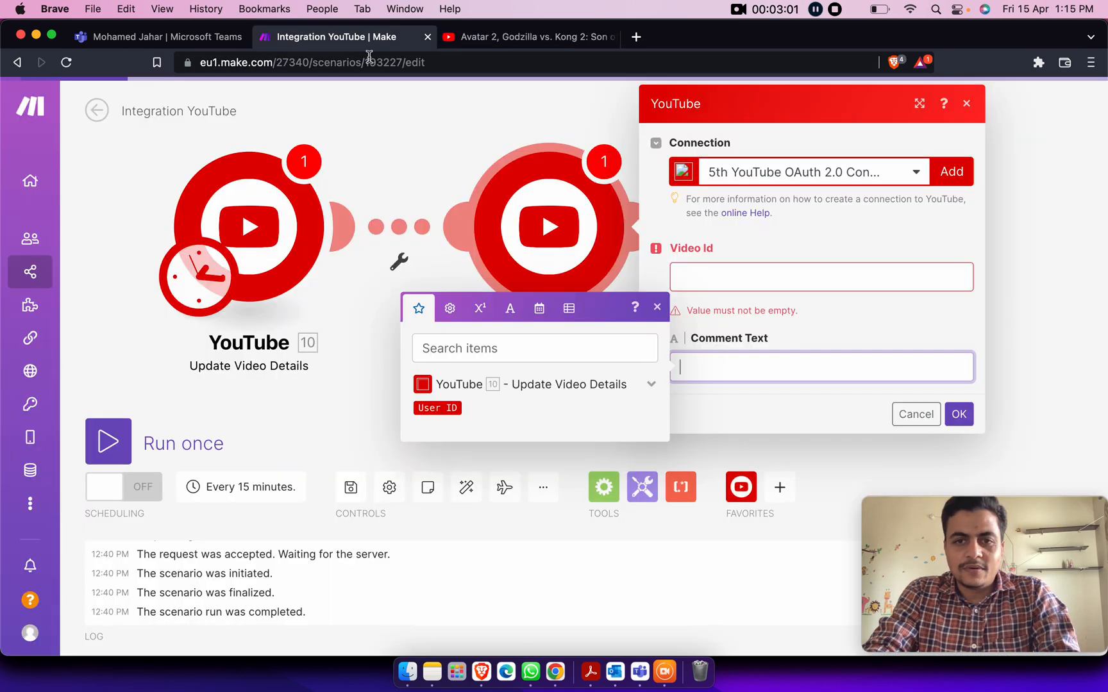
pyautogui.press('super+v')
pyautogui.press('Tab')
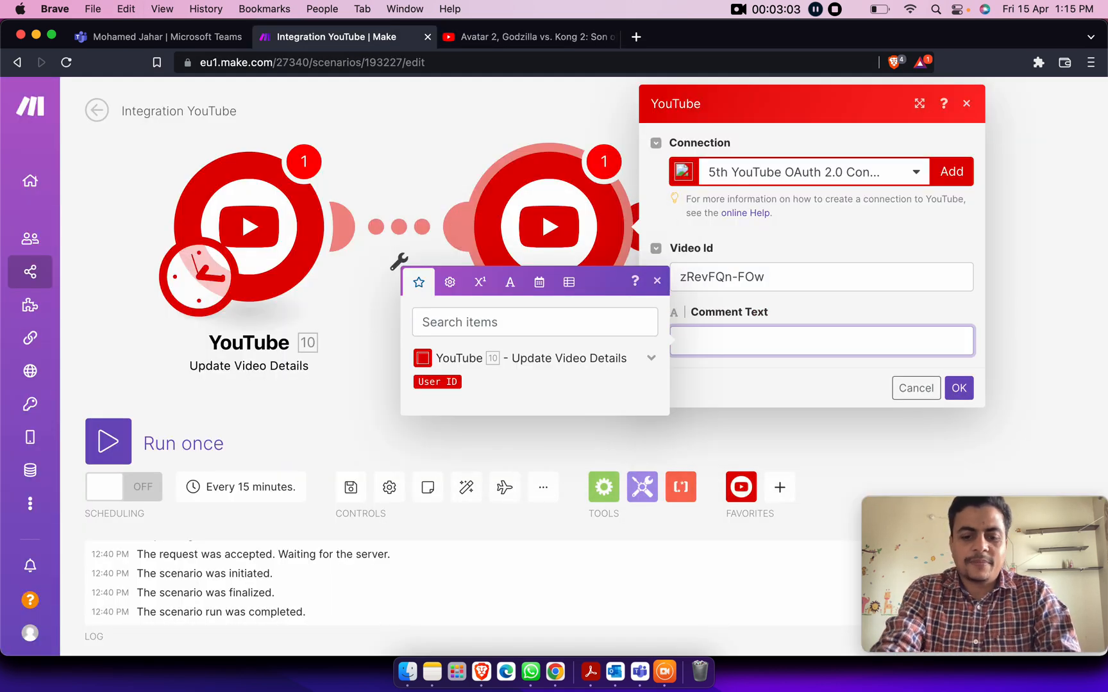
# Step: Set the Comment Text to "This is a demo comment from Youtube custom app." and save the module's settings
pyautogui.write('This is a ')
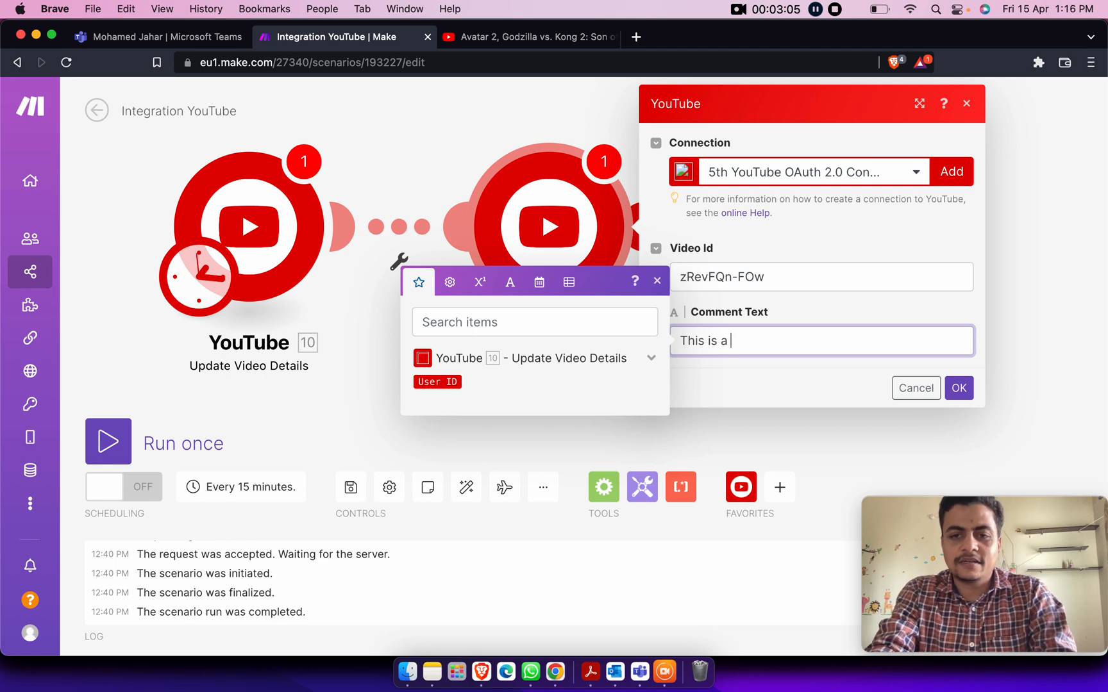
pyautogui.write('demo comment from Yourub')
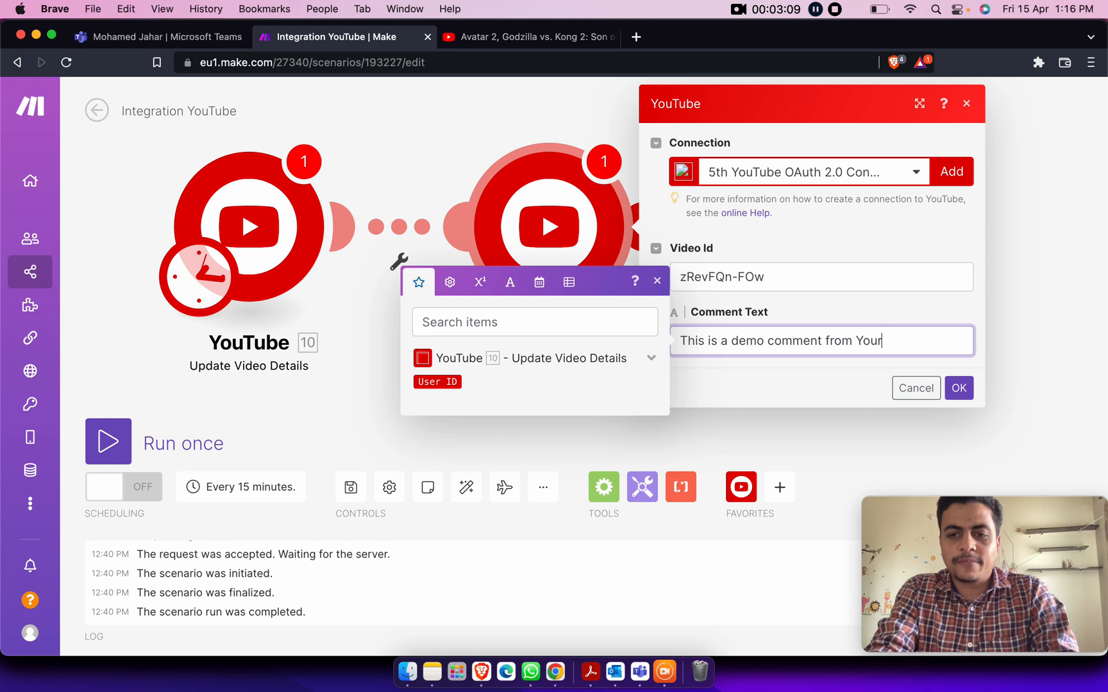
pyautogui.press('BackSpace')
pyautogui.write('tube custom a')
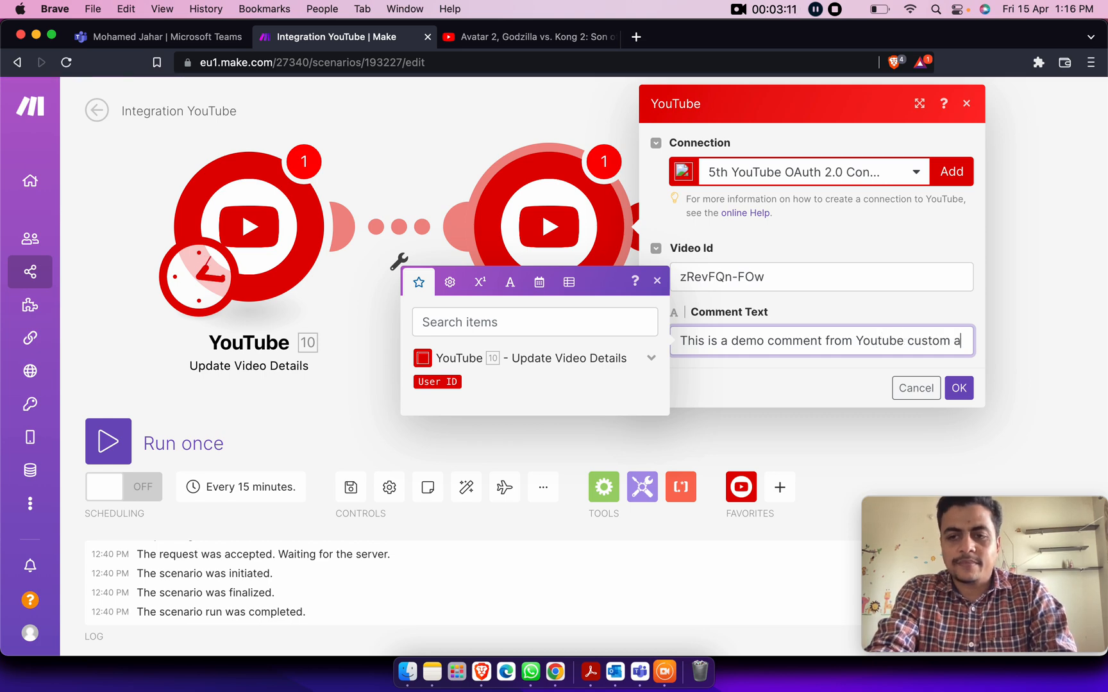
pyautogui.write('pp.')
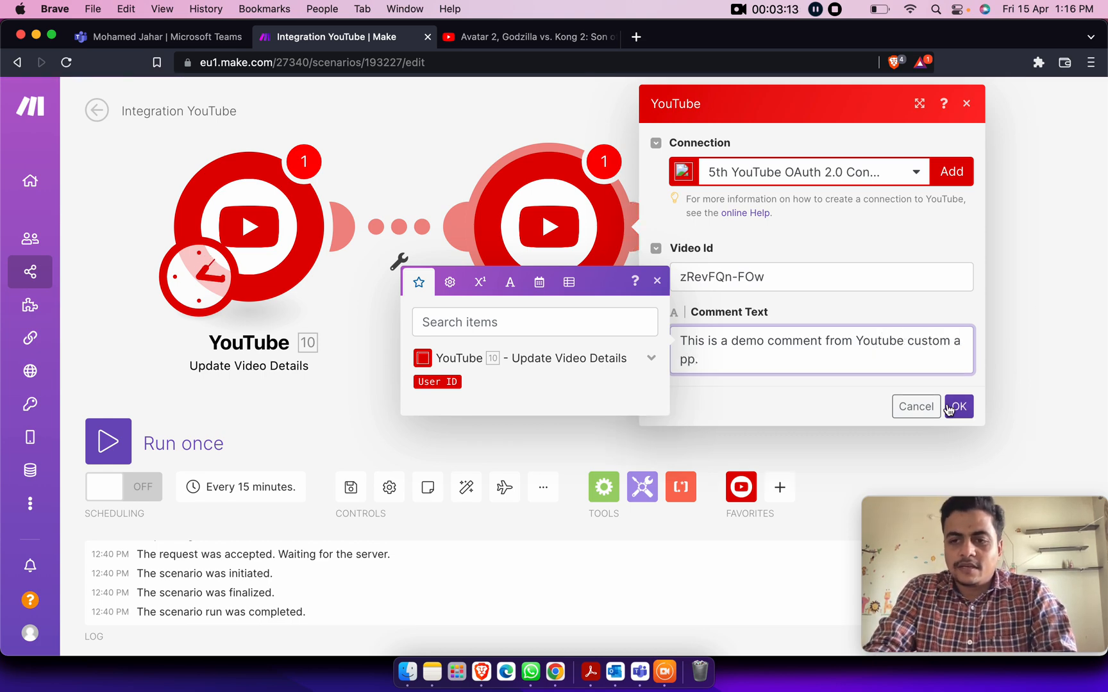
pyautogui.click(958, 406)
# Step: Run only the Create a Comment module
pyautogui.rightClick(553, 250)
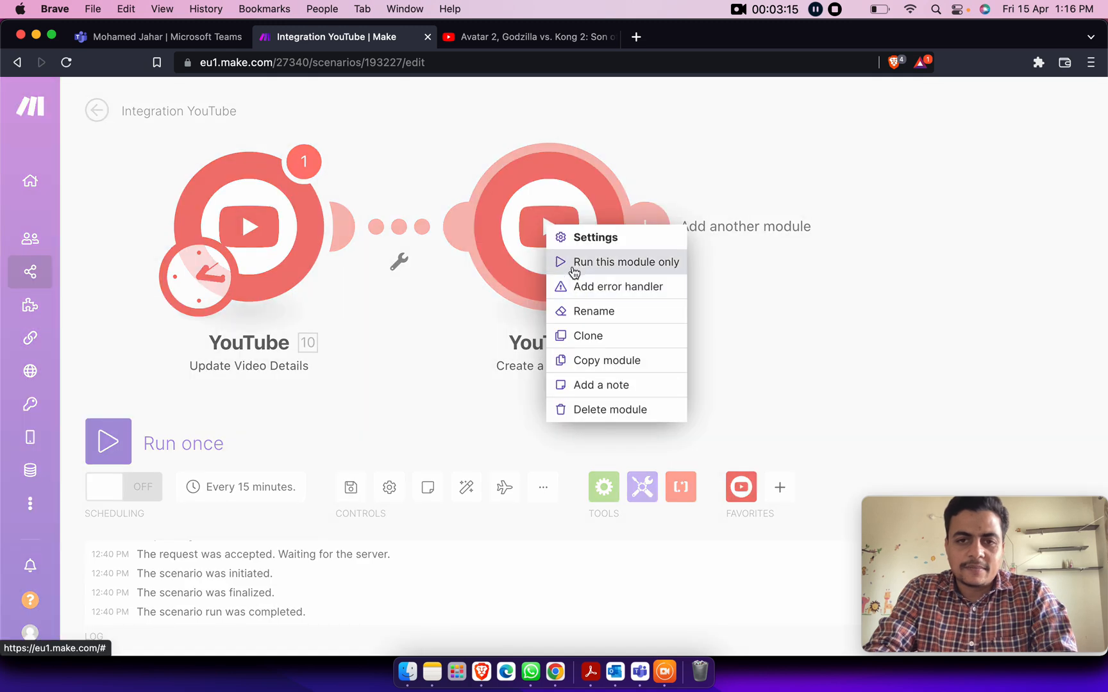
pyautogui.click(572, 263)
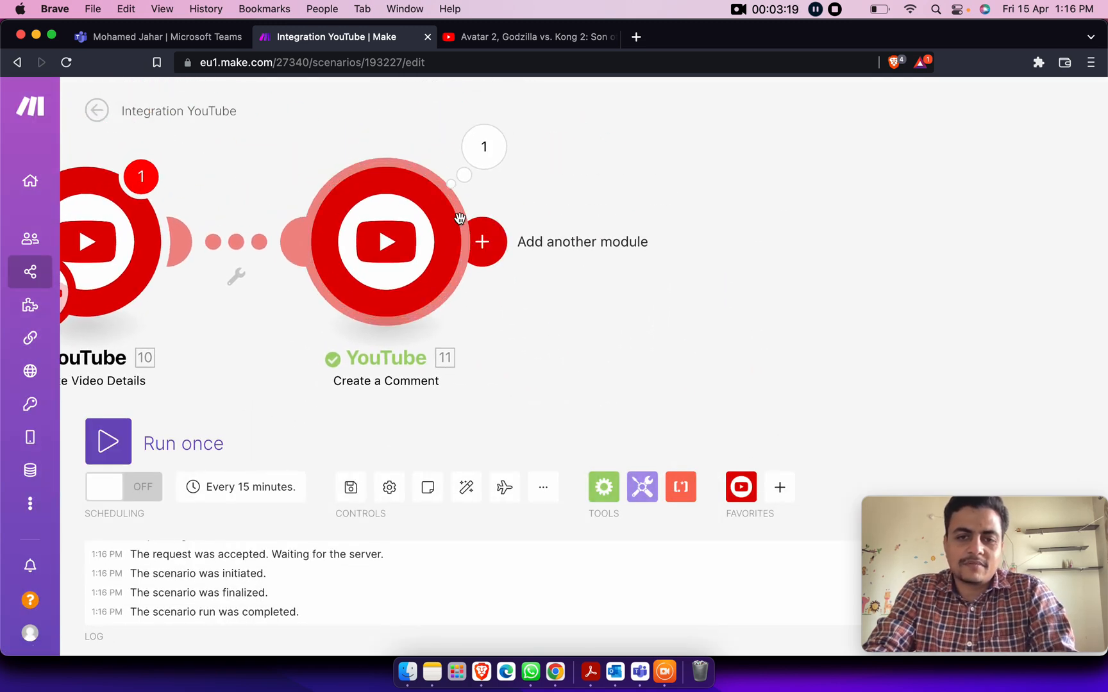
# Step: Check the video's comments on YouTube, return to the Make scenario and add a List Comment Threads module after Create a Comment
pyautogui.click(546, 37)
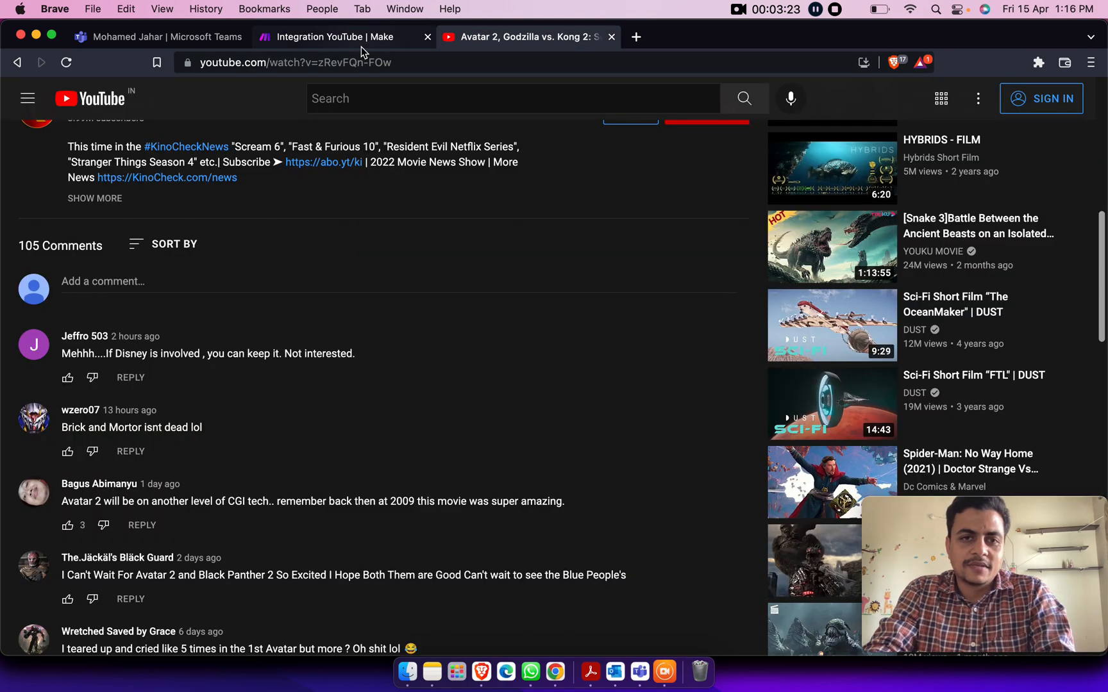
pyautogui.click(361, 45)
pyautogui.click(477, 236)
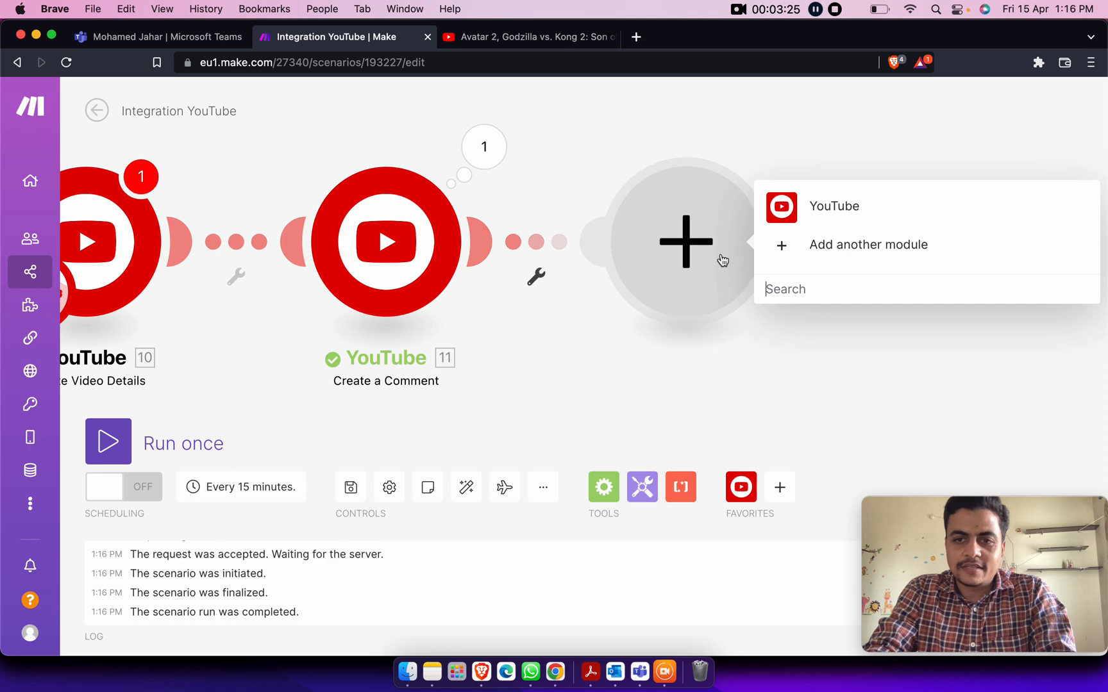
pyautogui.click(796, 218)
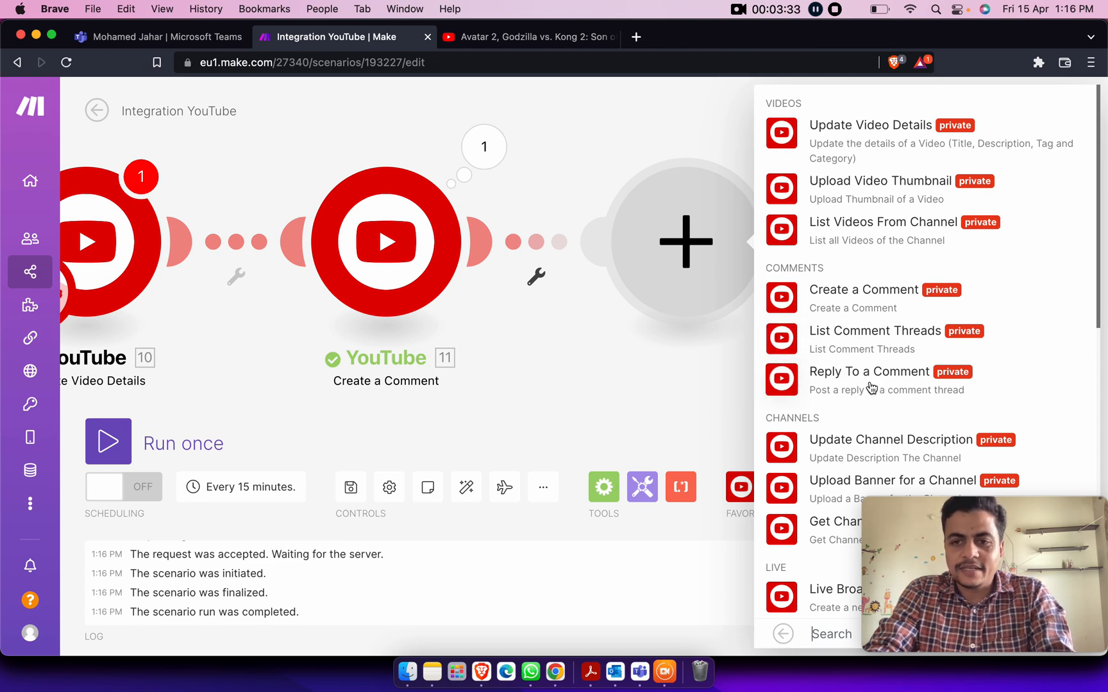
pyautogui.click(837, 346)
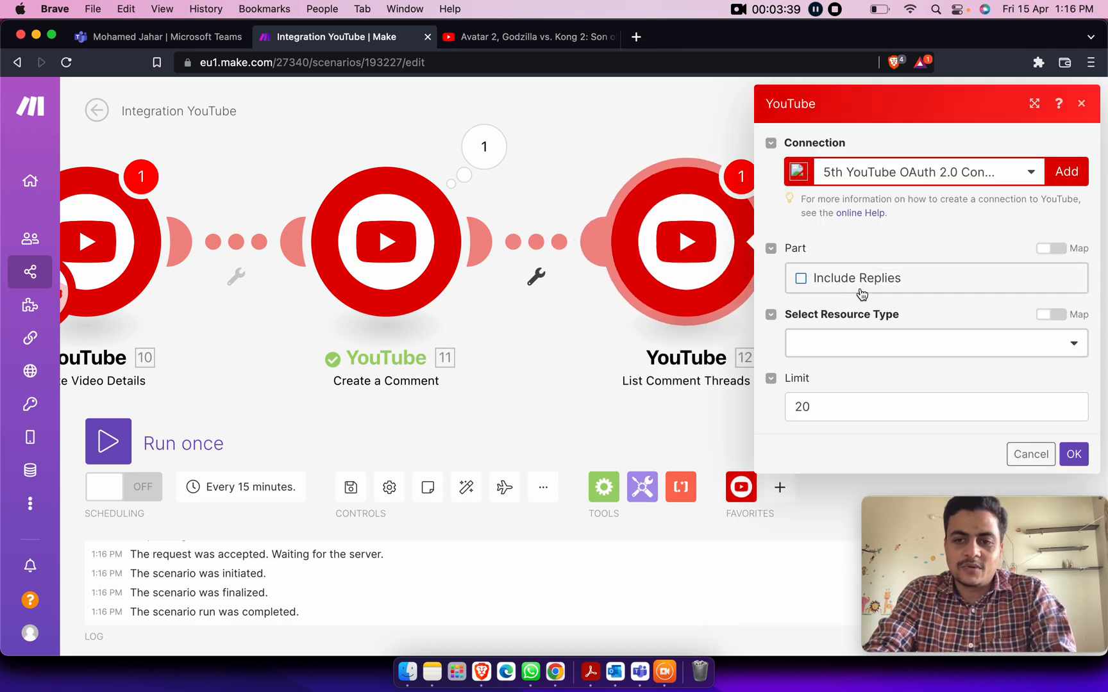
# Step: Set the List Comment Threads resource type to Video Id, enter zRevFQn-FOw as the Video Id and save the module's settings
pyautogui.click(819, 344)
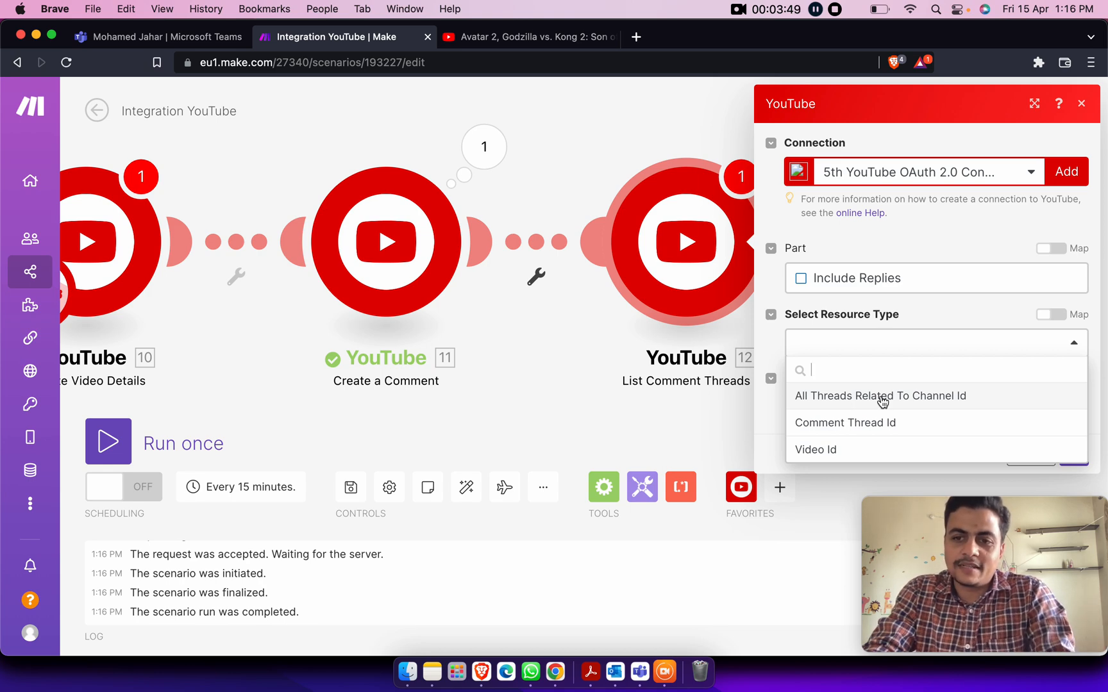
pyautogui.click(837, 453)
pyautogui.click(831, 398)
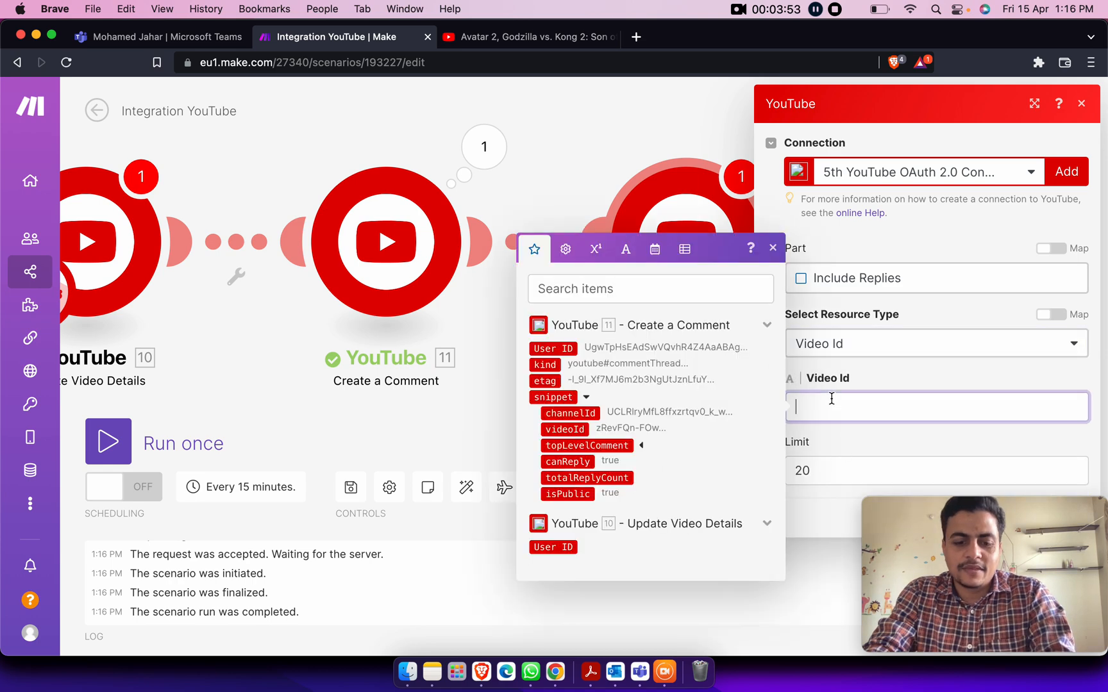
pyautogui.write('zRevFQn-FOw')
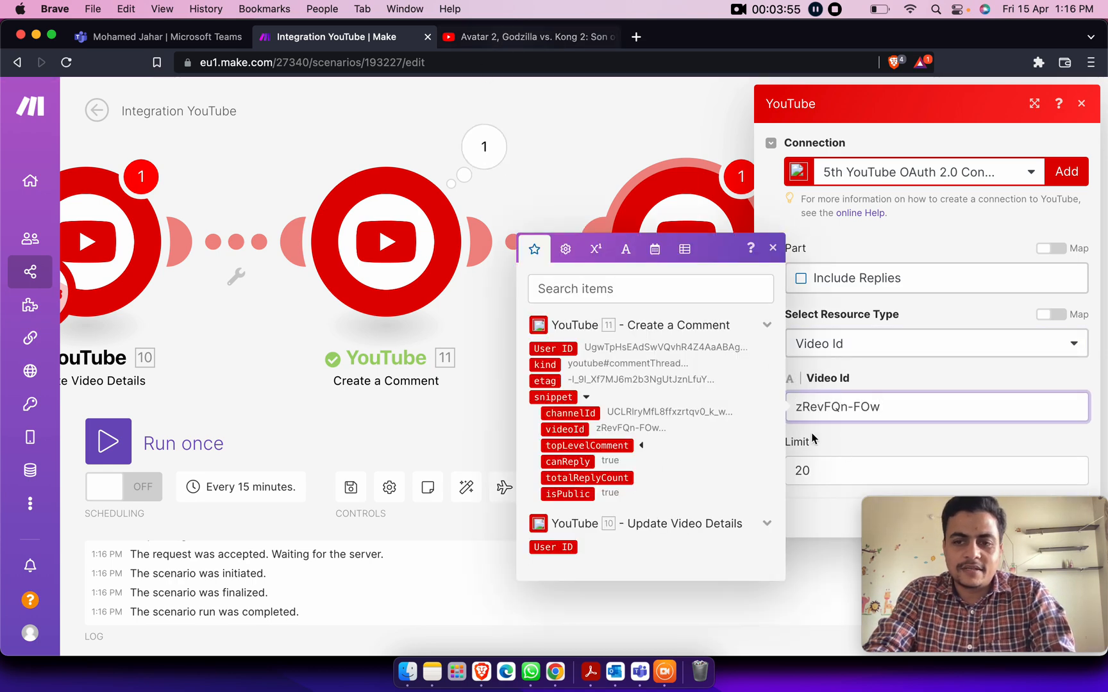
pyautogui.moveTo(991, 515); pyautogui.dragTo(1035, 643)
pyautogui.click(1077, 519)
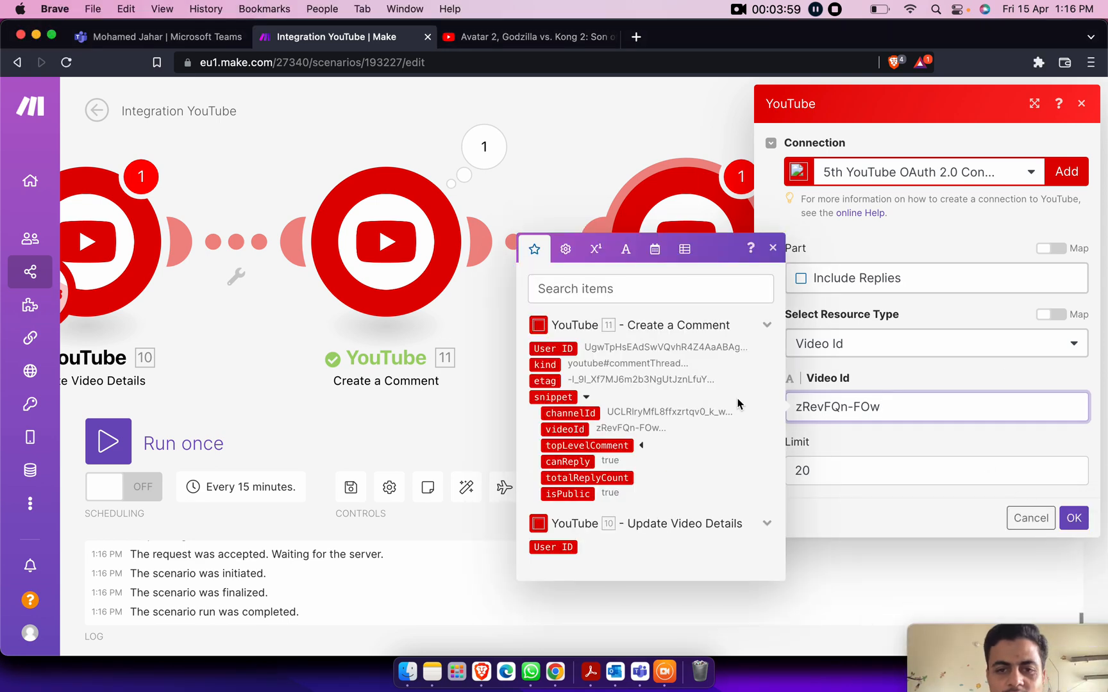
pyautogui.click(1074, 518)
# Step: Run only the List Comment Threads module
pyautogui.rightClick(730, 319)
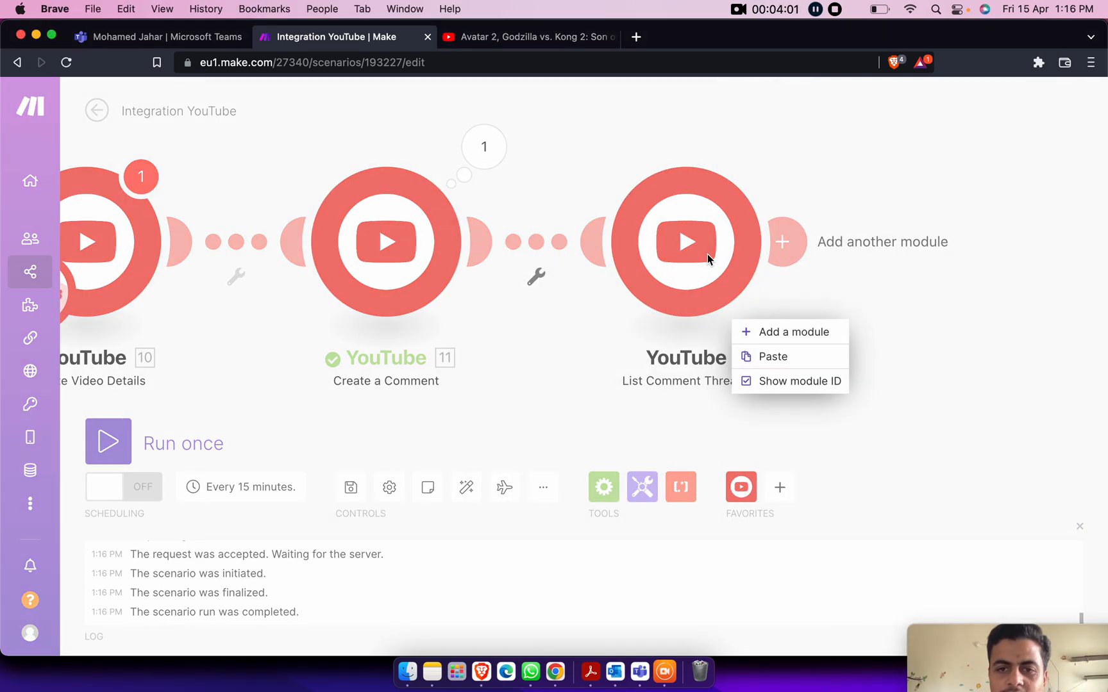
pyautogui.rightClick(707, 254)
pyautogui.click(693, 247)
pyautogui.rightClick(693, 247)
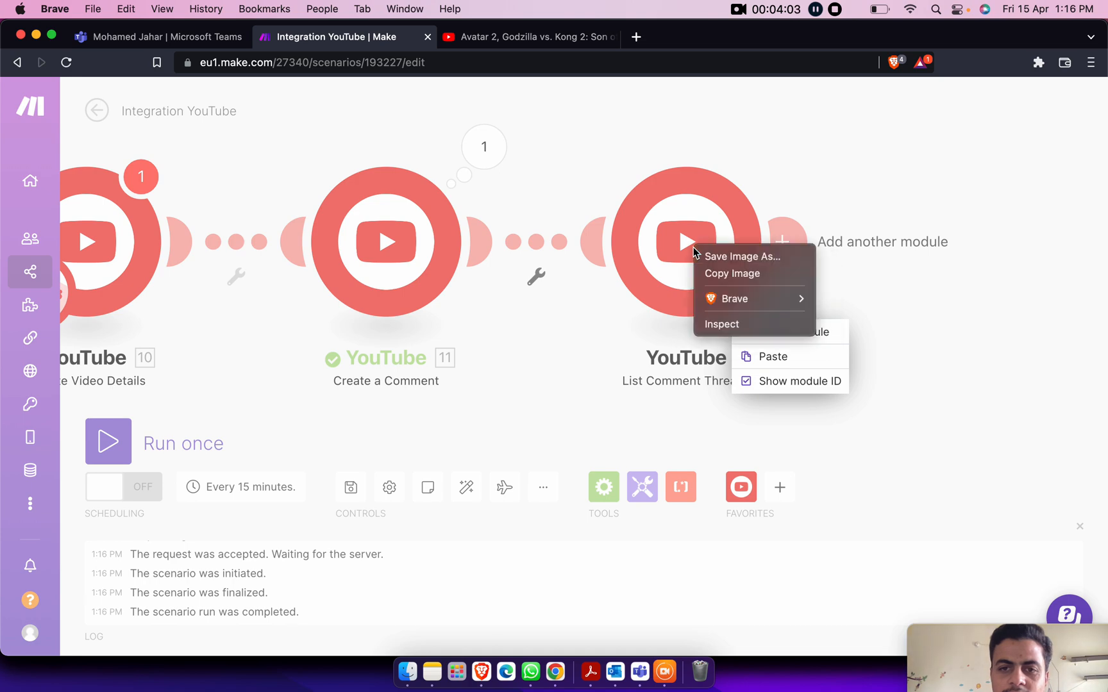
pyautogui.click(798, 150)
pyautogui.click(711, 187)
pyautogui.rightClick(696, 211)
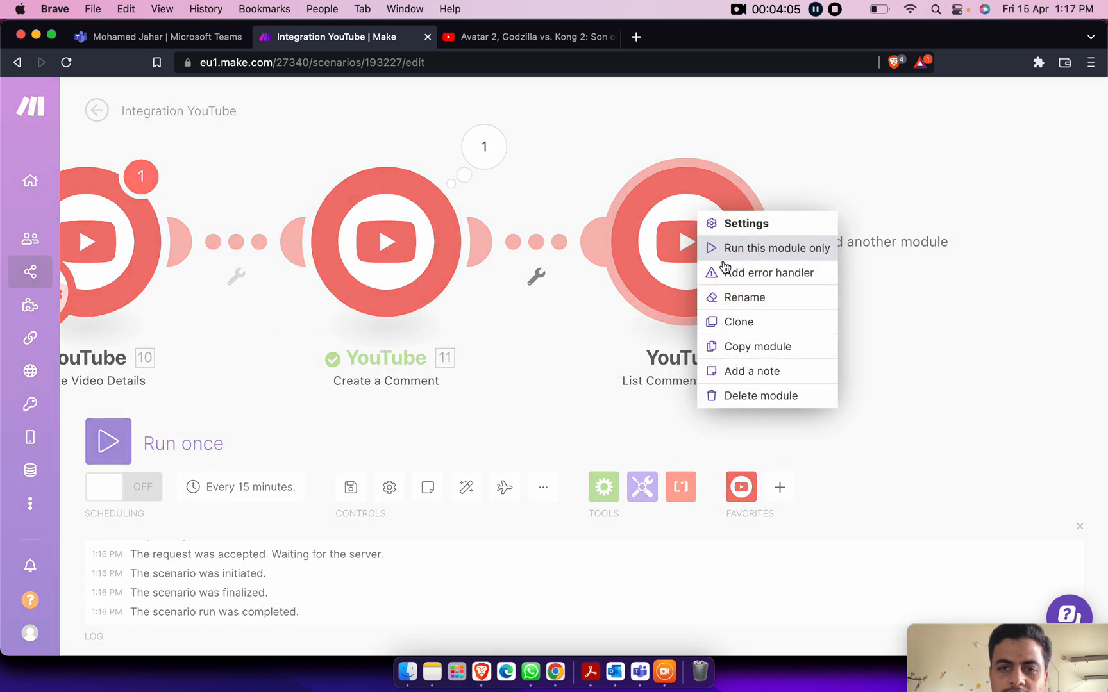
pyautogui.click(763, 250)
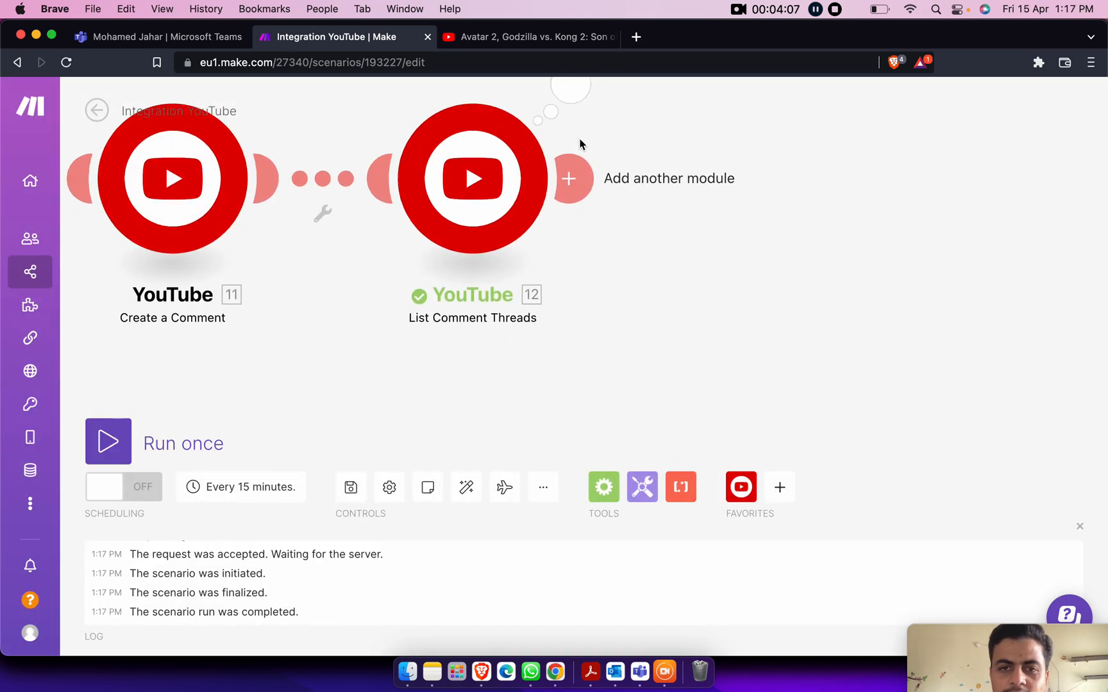
# Step: Open the List Comment Threads output and examine the top-level comment text of the first item
pyautogui.click(570, 88)
pyautogui.click(666, 326)
pyautogui.scroll(-2, 681, 365)
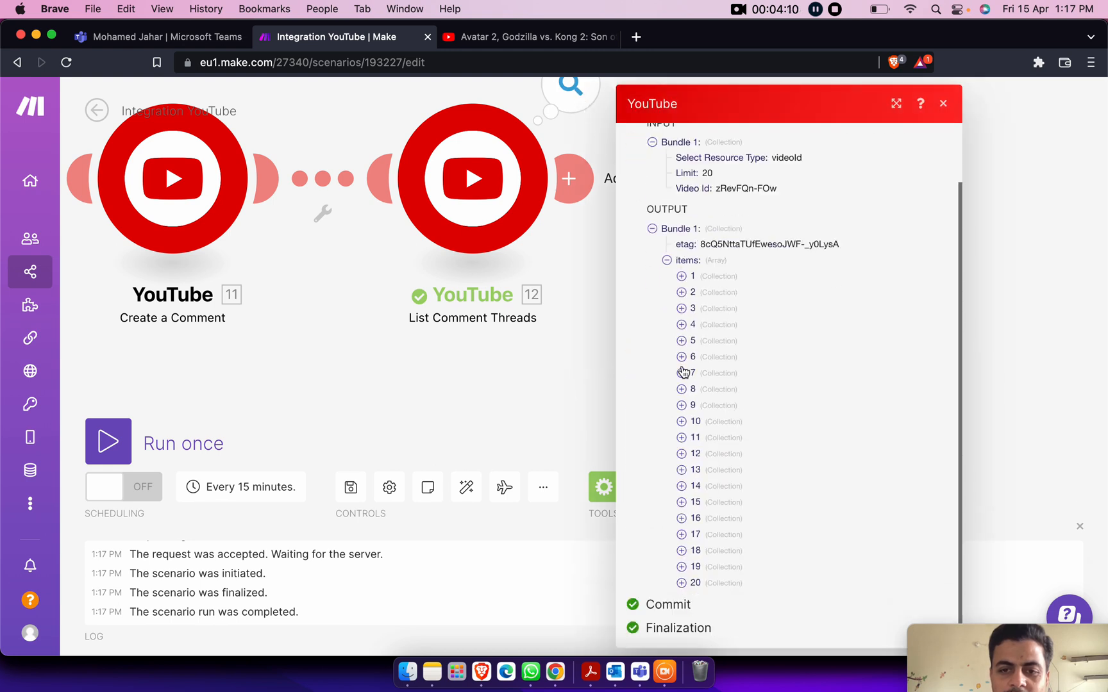
pyautogui.click(682, 277)
pyautogui.click(697, 339)
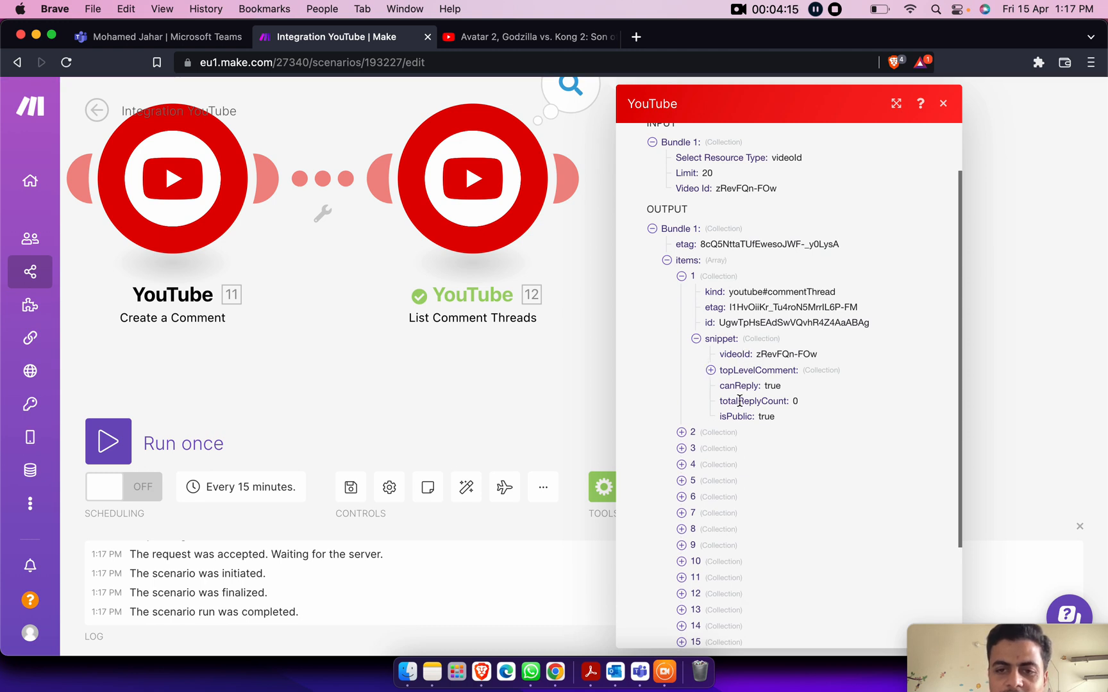
pyautogui.click(711, 371)
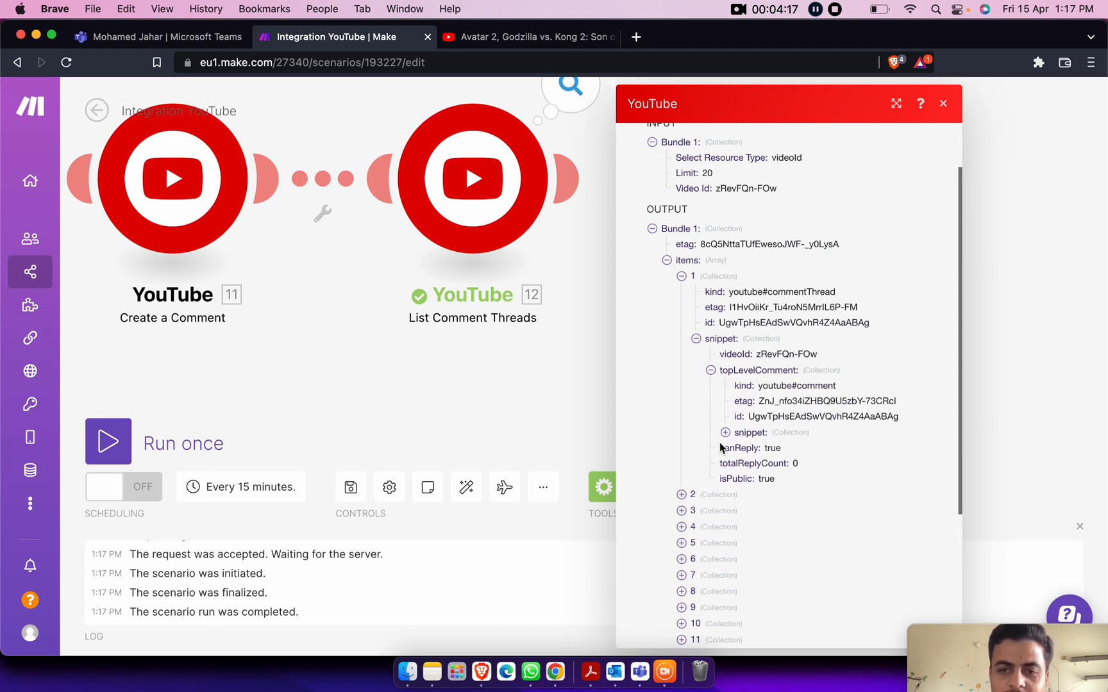
pyautogui.click(726, 434)
pyautogui.scroll(-3, 769, 398)
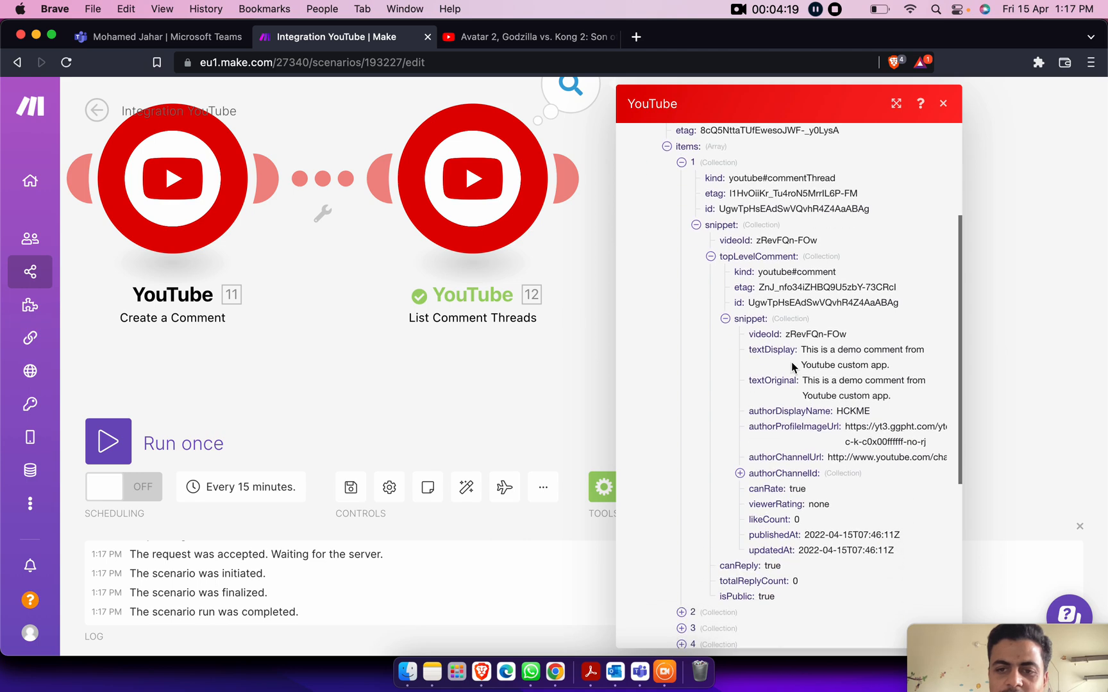
pyautogui.moveTo(813, 350); pyautogui.dragTo(865, 362)
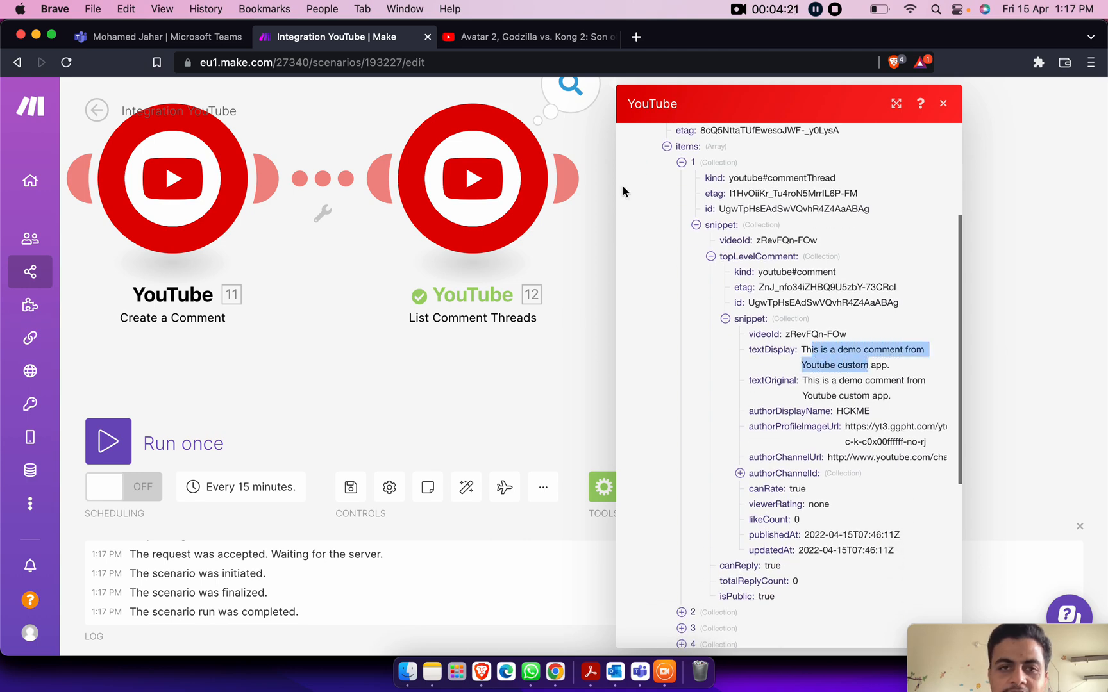
# Step: Switch to the YouTube video and reload its comments sorted by newest first to look for the demo comment
pyautogui.click(522, 38)
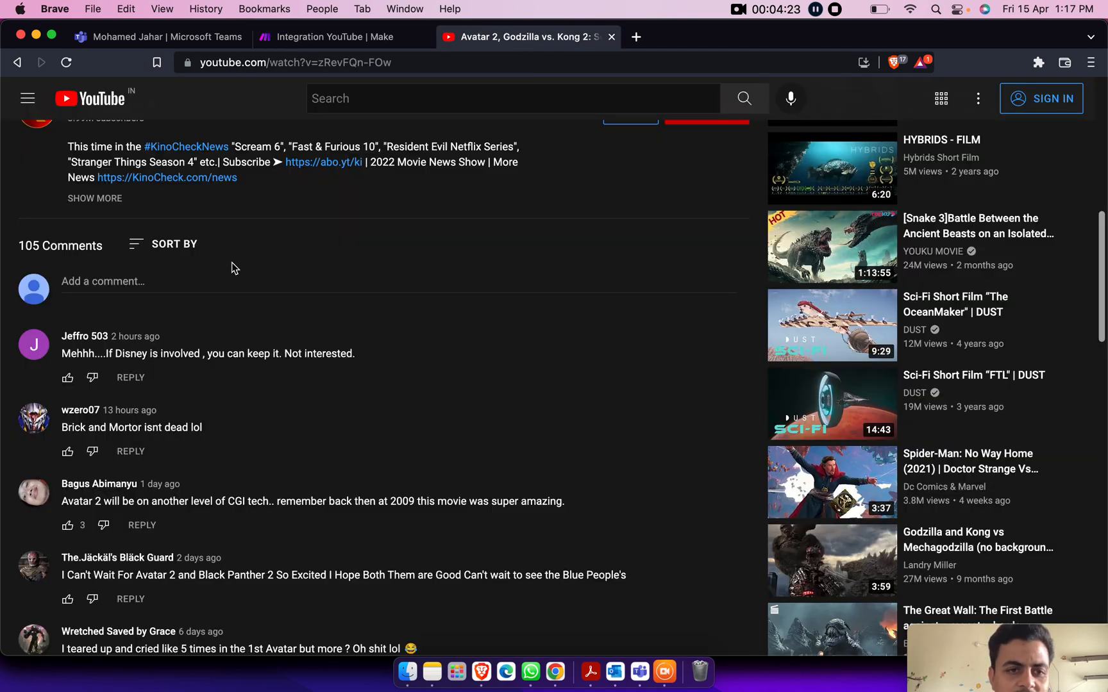
pyautogui.click(186, 245)
pyautogui.click(165, 288)
pyautogui.click(157, 247)
pyautogui.click(157, 326)
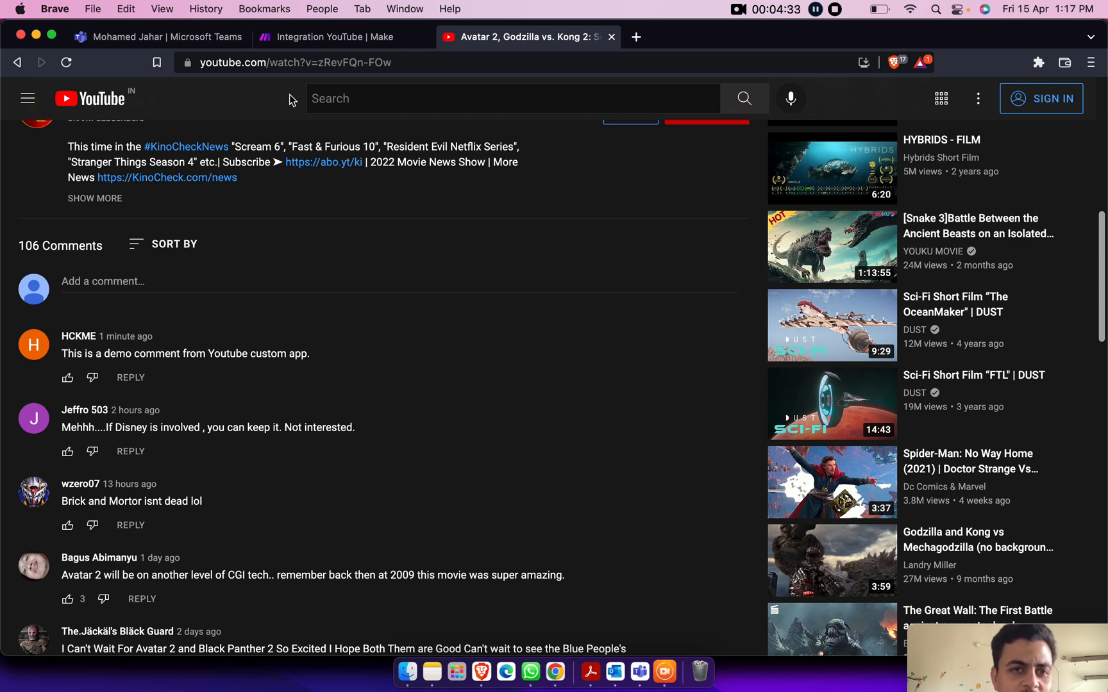
# Step: Return to the module output in Make and examine the second item's top-level comment text and author display name
pyautogui.click(301, 38)
pyautogui.click(682, 162)
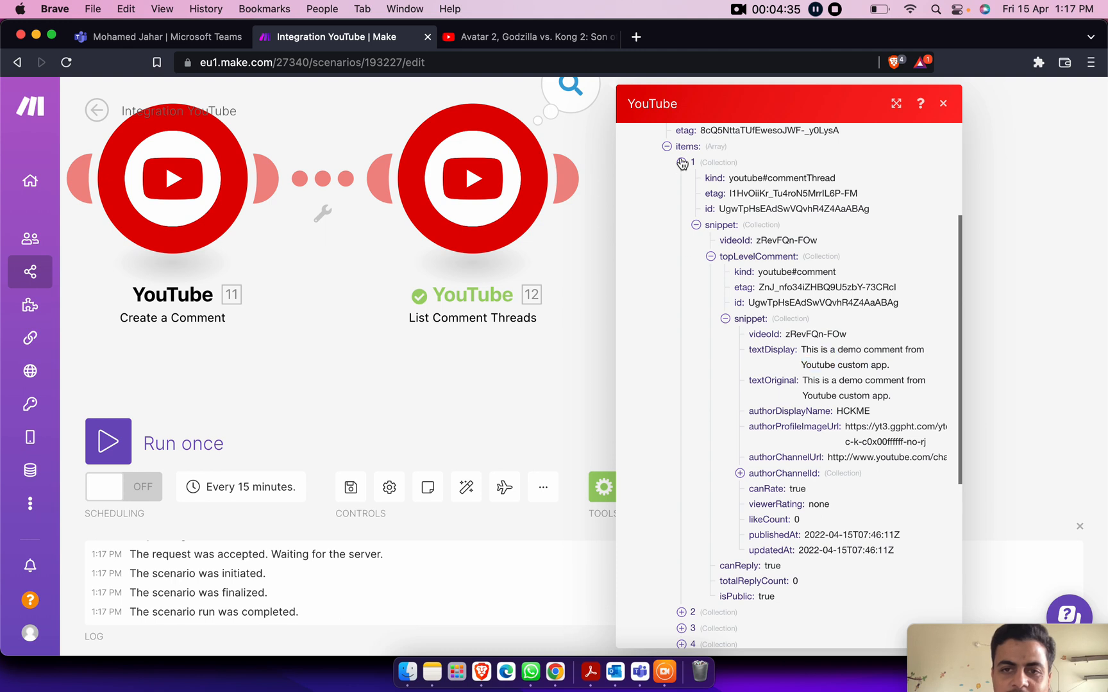
pyautogui.click(680, 292)
pyautogui.scroll(-2, 724, 272)
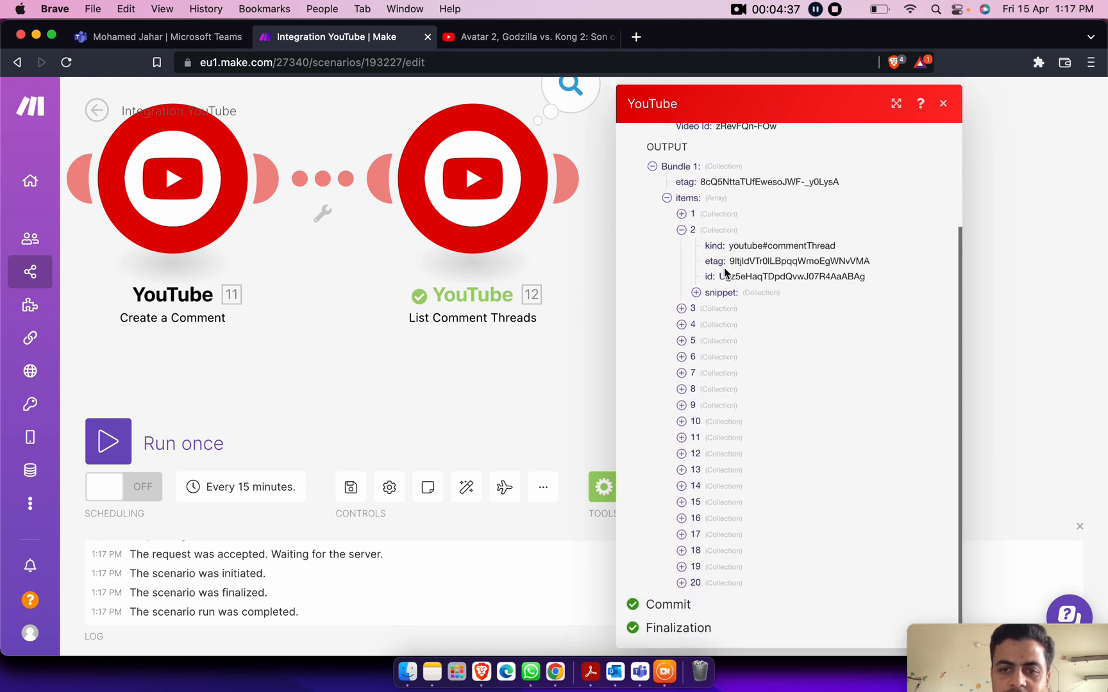
pyautogui.click(696, 293)
pyautogui.scroll(-2, 735, 319)
pyautogui.click(713, 273)
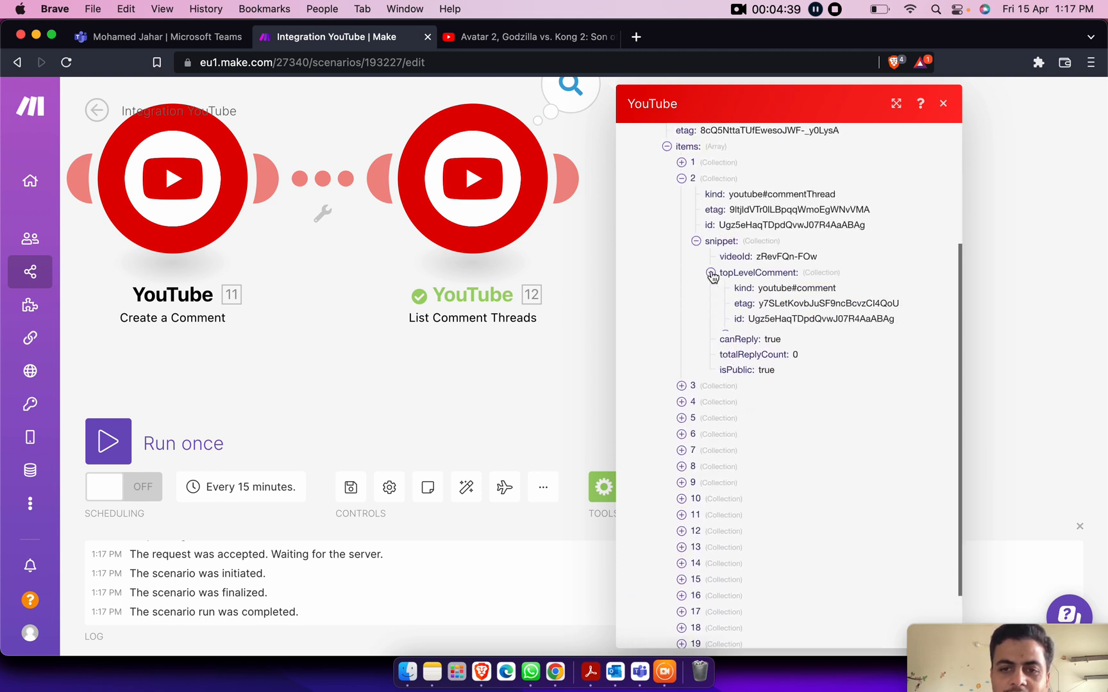
pyautogui.click(725, 335)
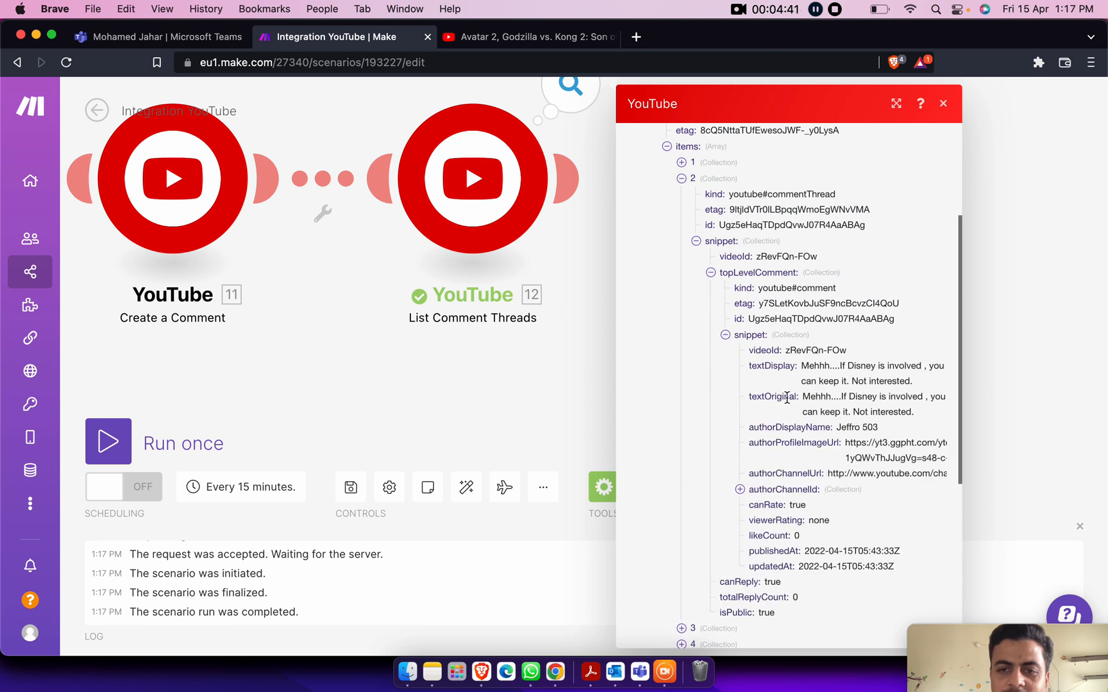
pyautogui.scroll(-2, 780, 400)
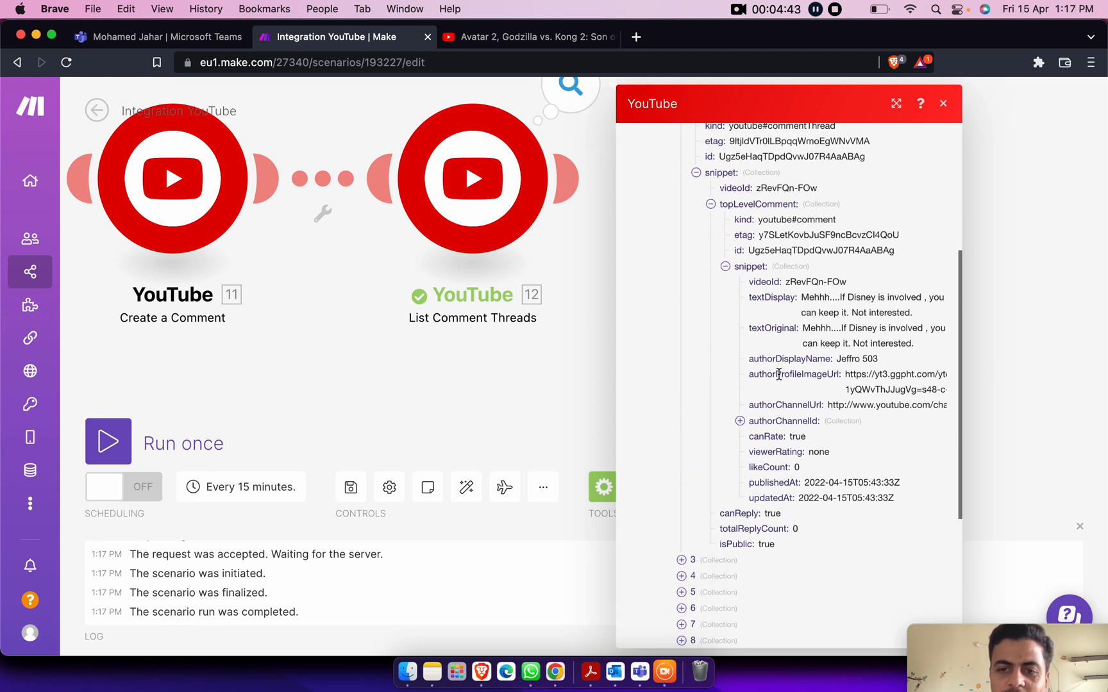
pyautogui.moveTo(800, 359); pyautogui.dragTo(870, 364)
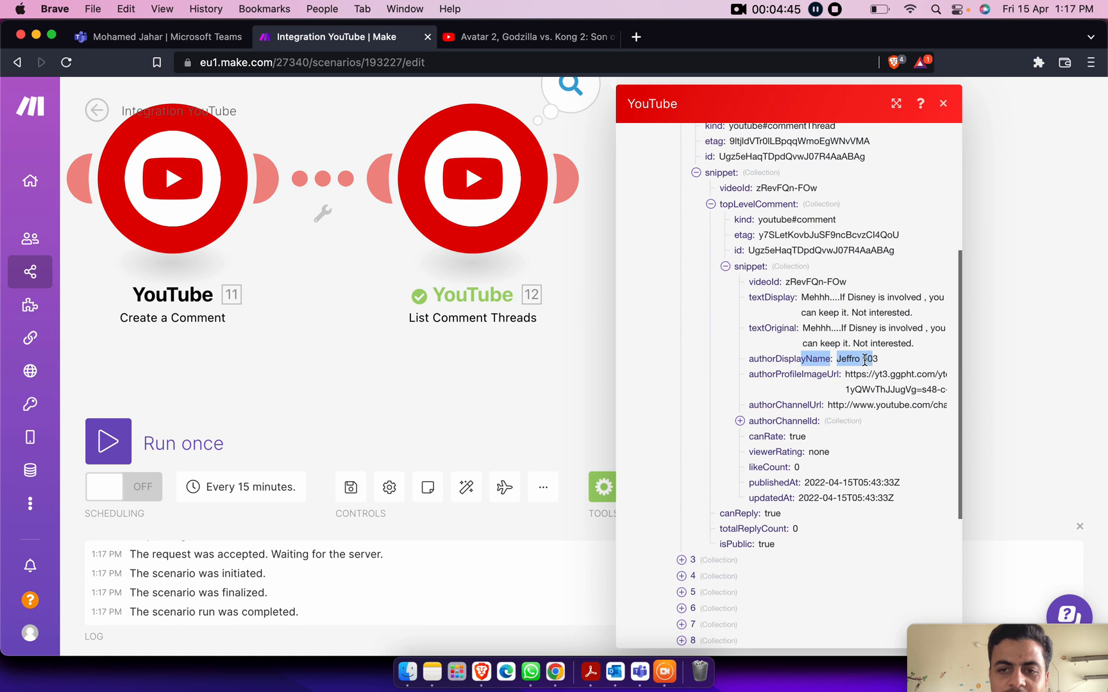
pyautogui.moveTo(806, 299); pyautogui.dragTo(863, 296)
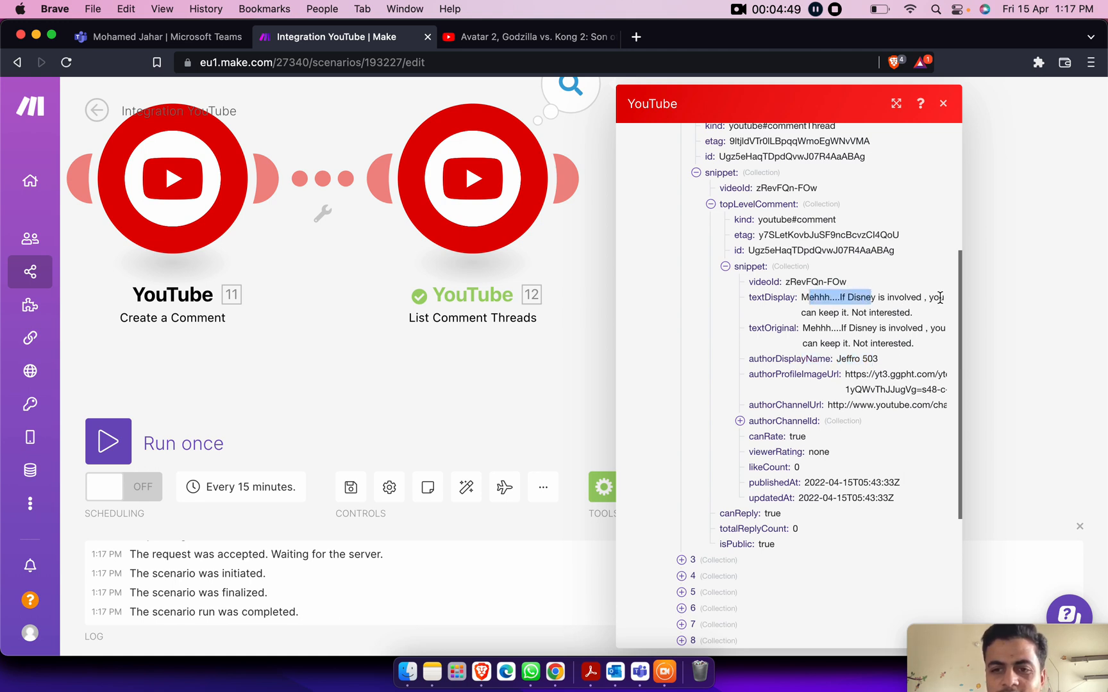
pyautogui.moveTo(862, 311); pyautogui.dragTo(751, 296)
# Step: Examine the top-level comment details of item 12 in the module output, and close the output
pyautogui.scroll(-5, 710, 523)
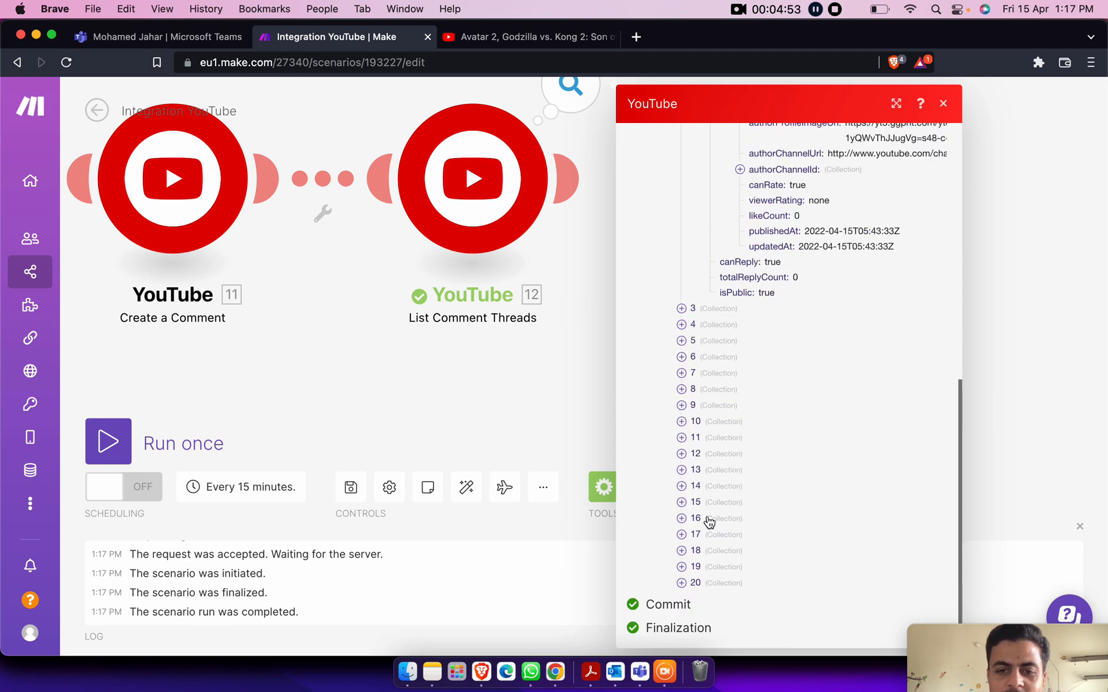
pyautogui.click(681, 453)
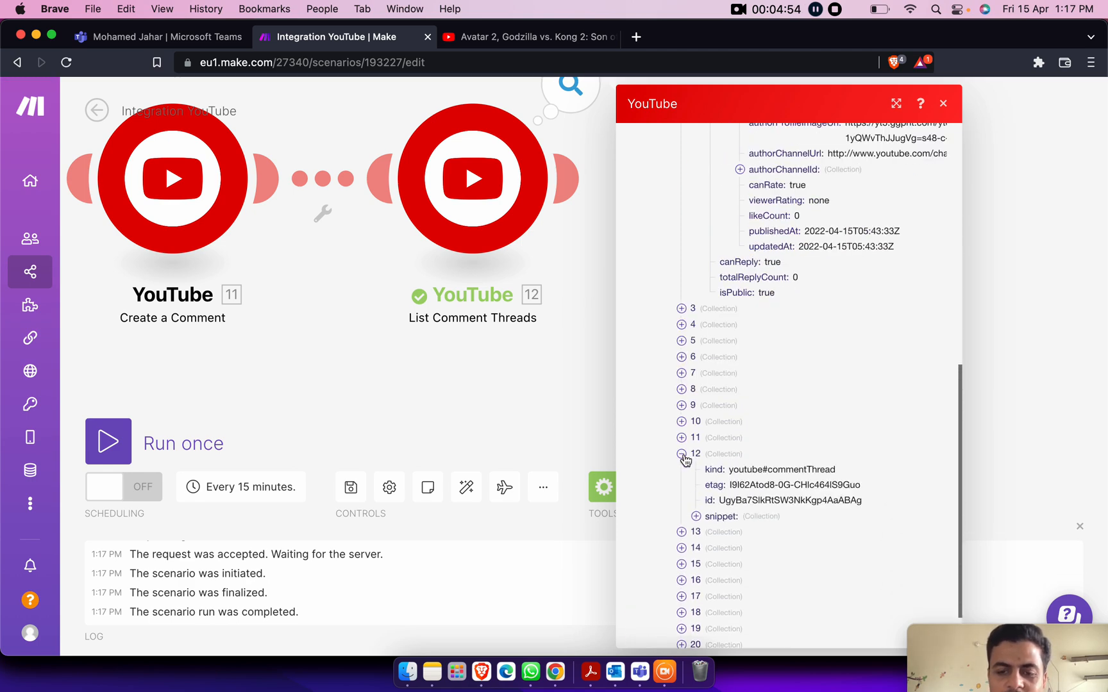
pyautogui.click(695, 516)
pyautogui.click(711, 547)
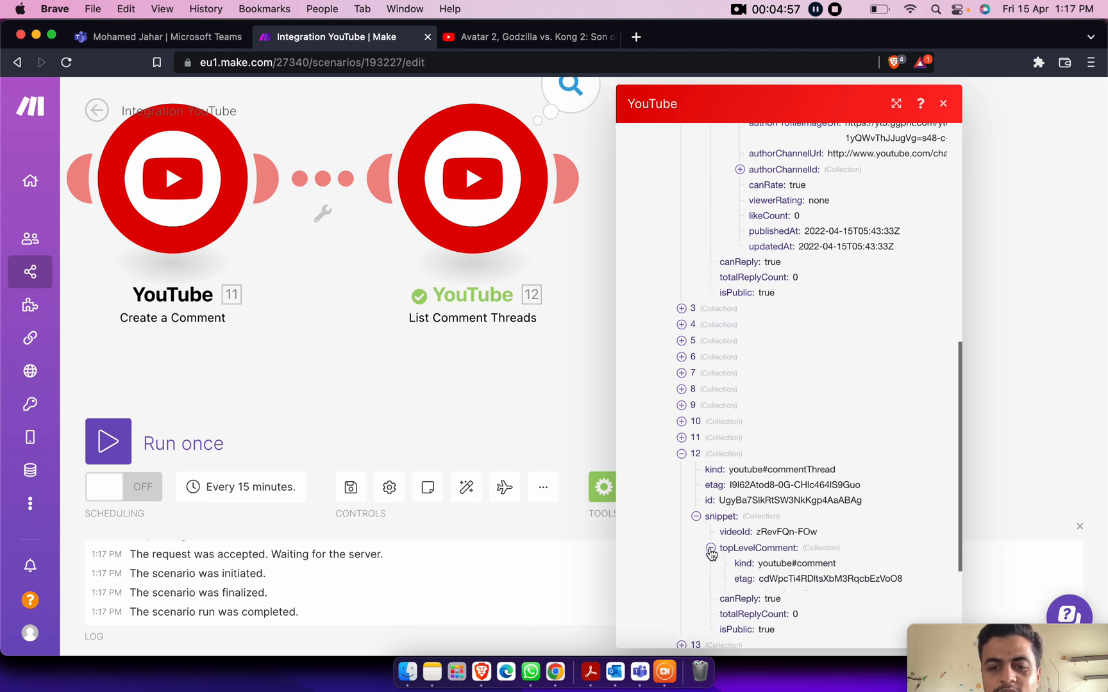
pyautogui.scroll(-1, 710, 542)
pyautogui.scroll(-1, 712, 532)
pyautogui.click(725, 515)
pyautogui.scroll(-5, 725, 516)
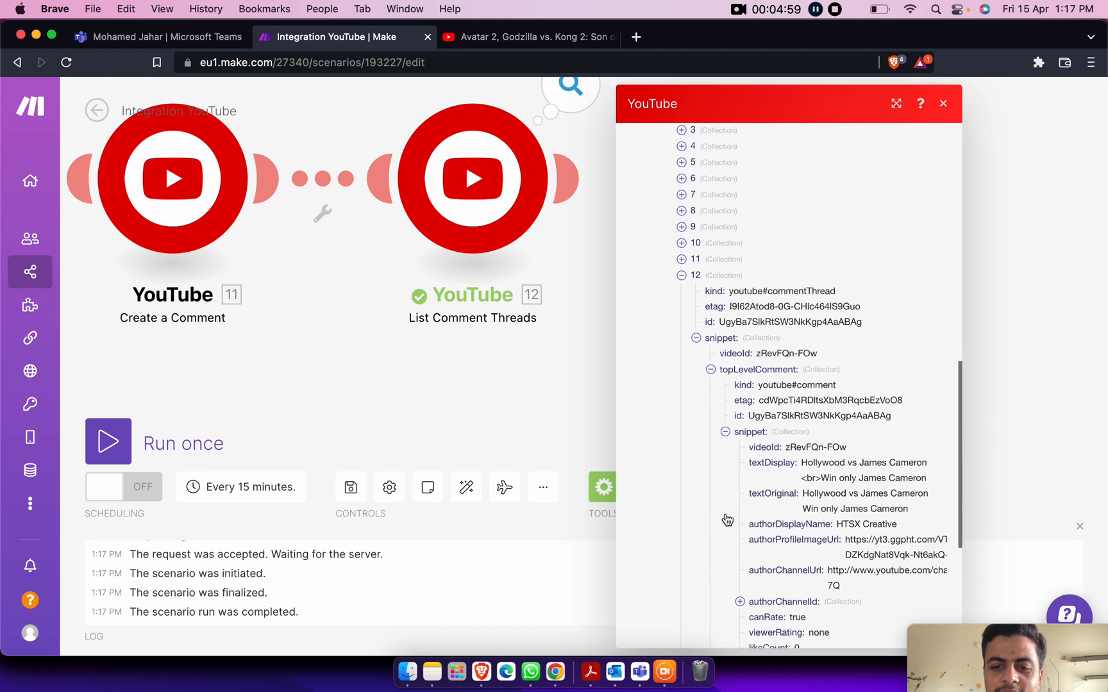
pyautogui.click(740, 439)
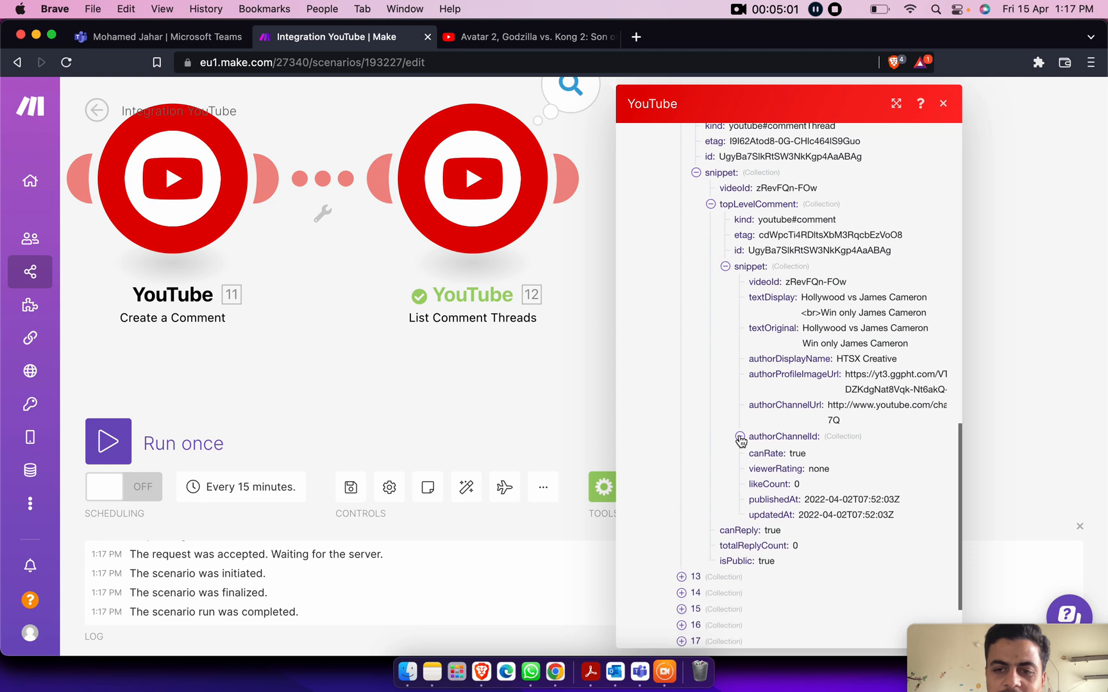
pyautogui.moveTo(816, 297); pyautogui.dragTo(809, 324)
pyautogui.click(576, 329)
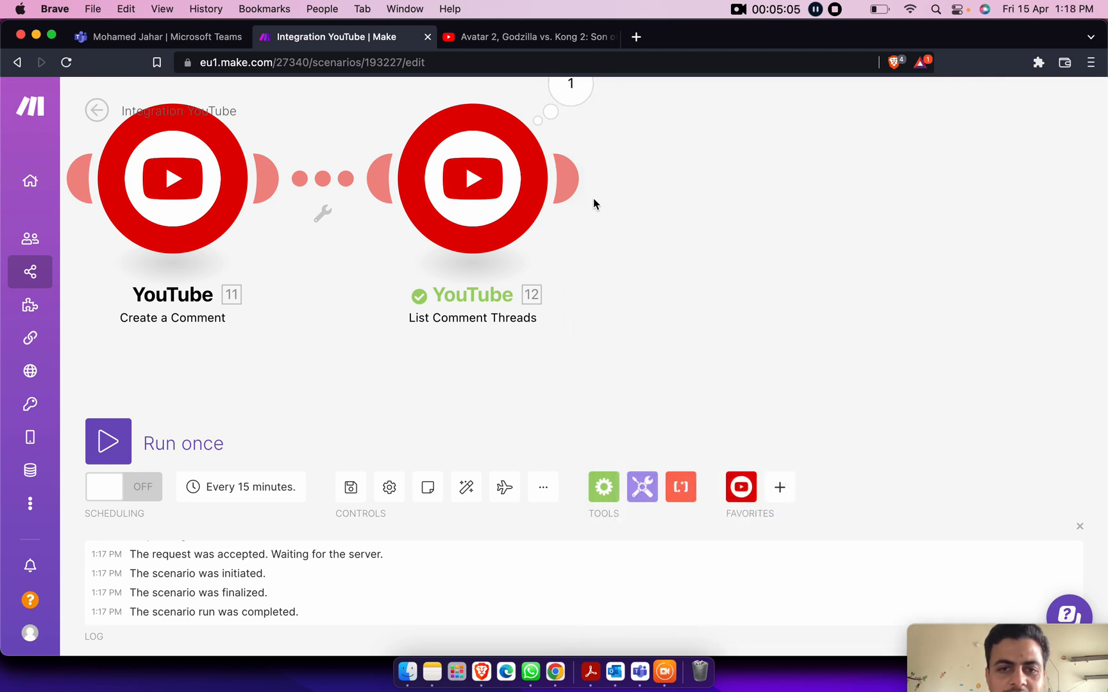
# Step: Add the custom YouTube app's List Items of The Playlist module after the List Comment Threads module
pyautogui.click(572, 191)
pyautogui.click(501, 155)
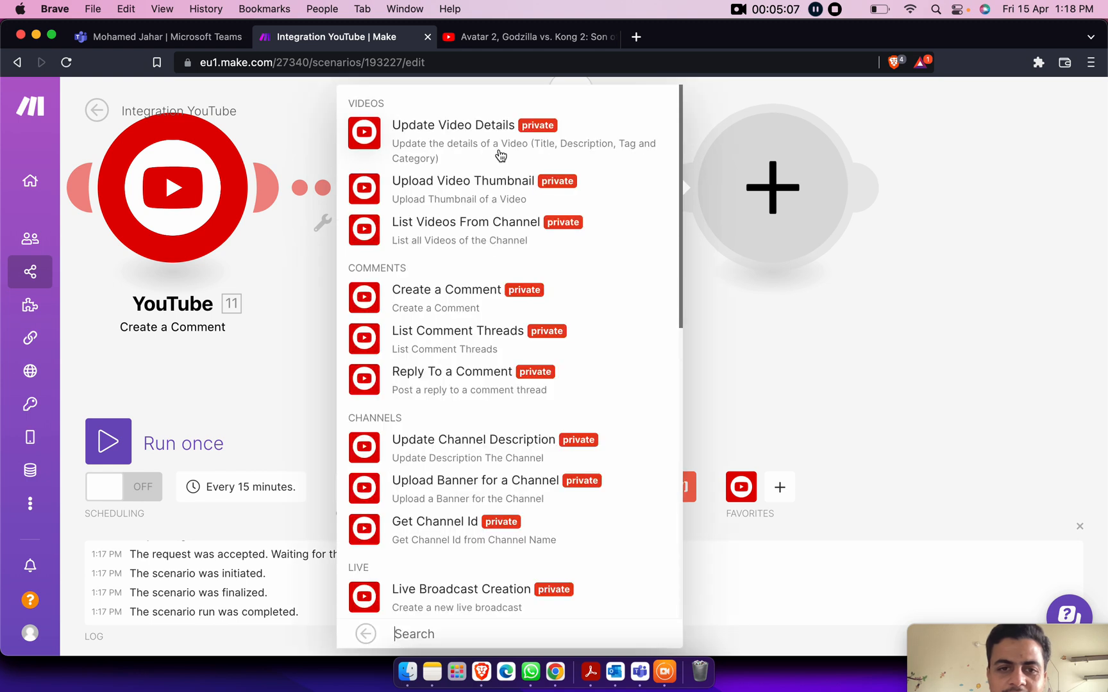
pyautogui.scroll(-1, 489, 309)
pyautogui.scroll(-8, 490, 310)
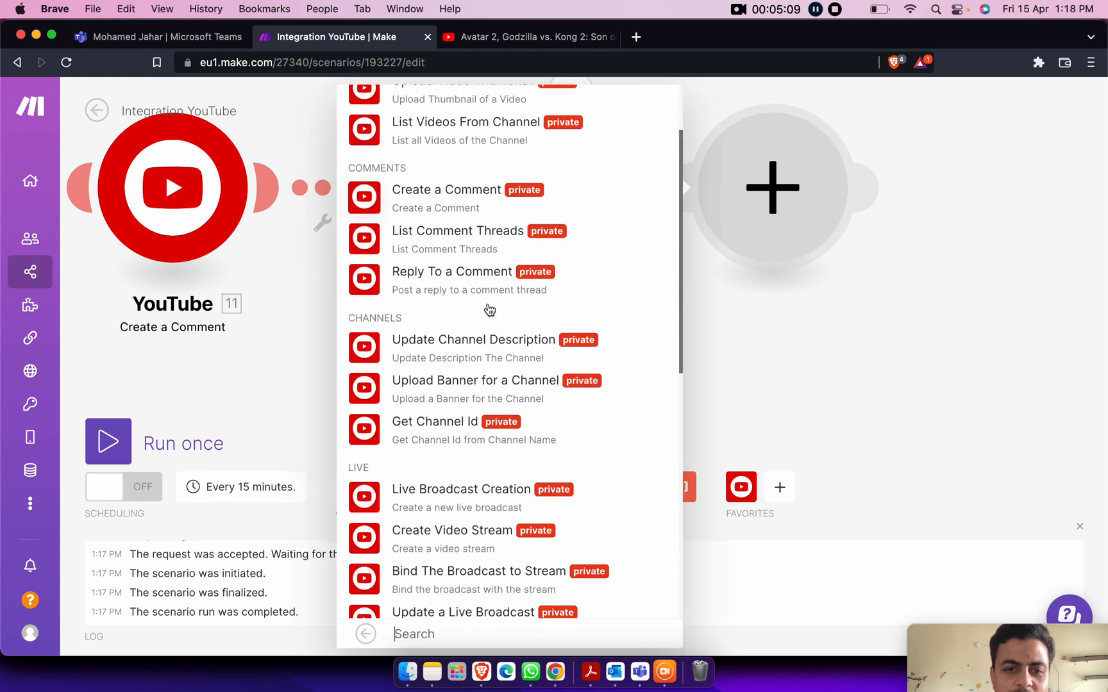
pyautogui.scroll(-1, 489, 310)
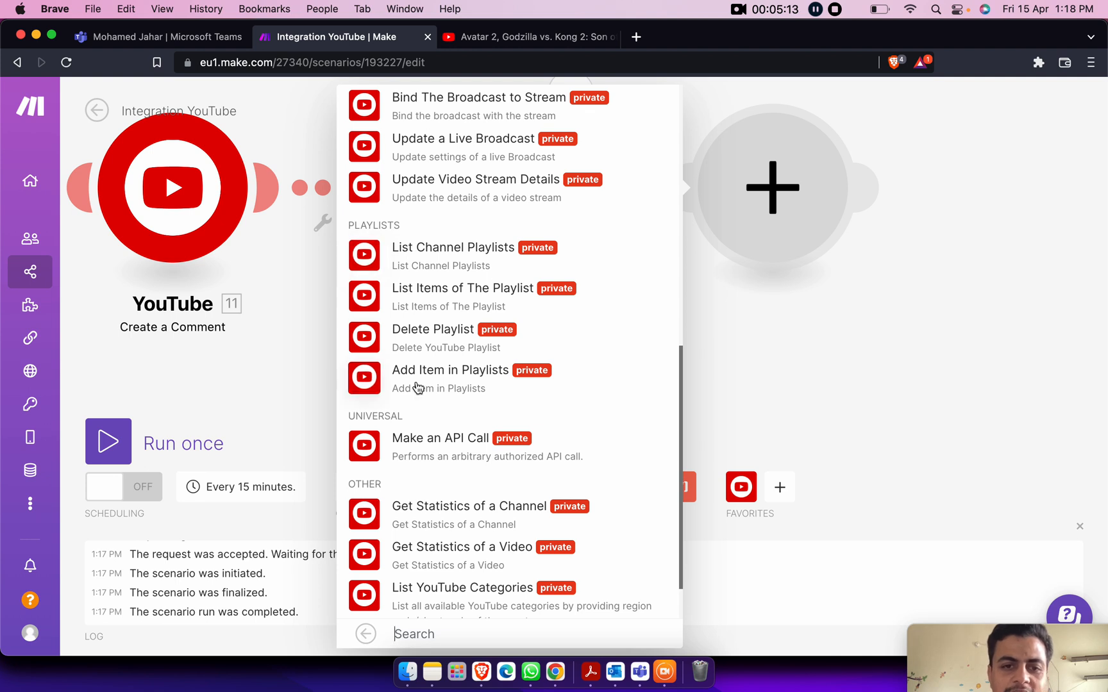
pyautogui.click(431, 302)
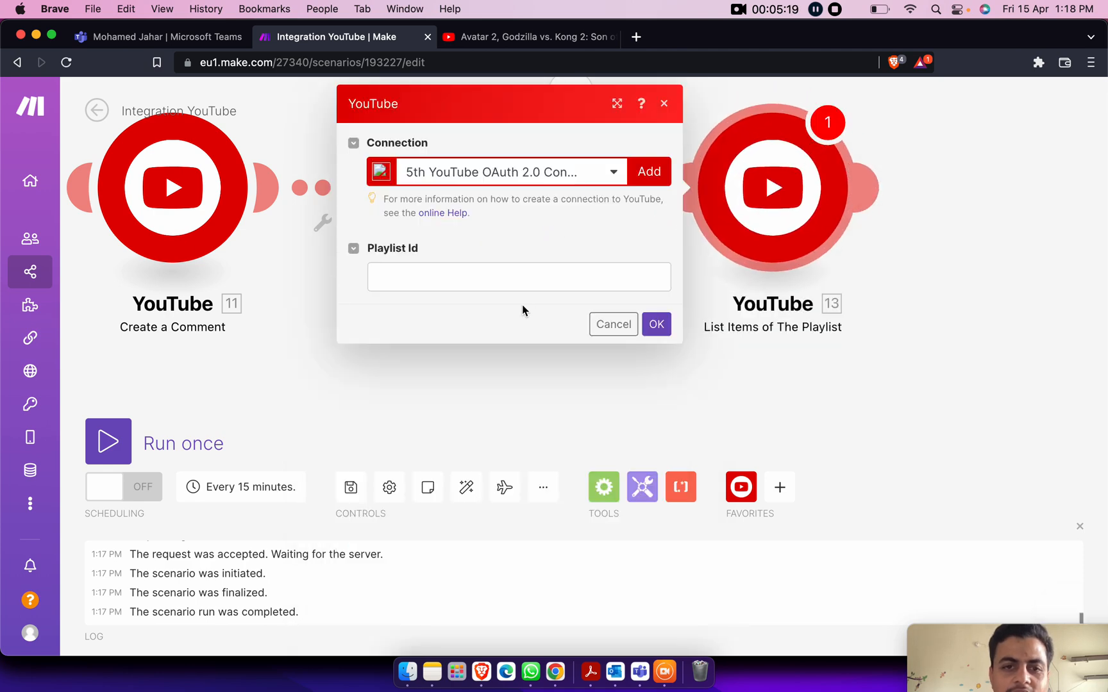
# Step: Switch to YouTube and open the SCI-FI & FANTASY Blockbuster Movies playlist from the KinoCheck.com channel's playlists
pyautogui.click(487, 280)
pyautogui.click(522, 39)
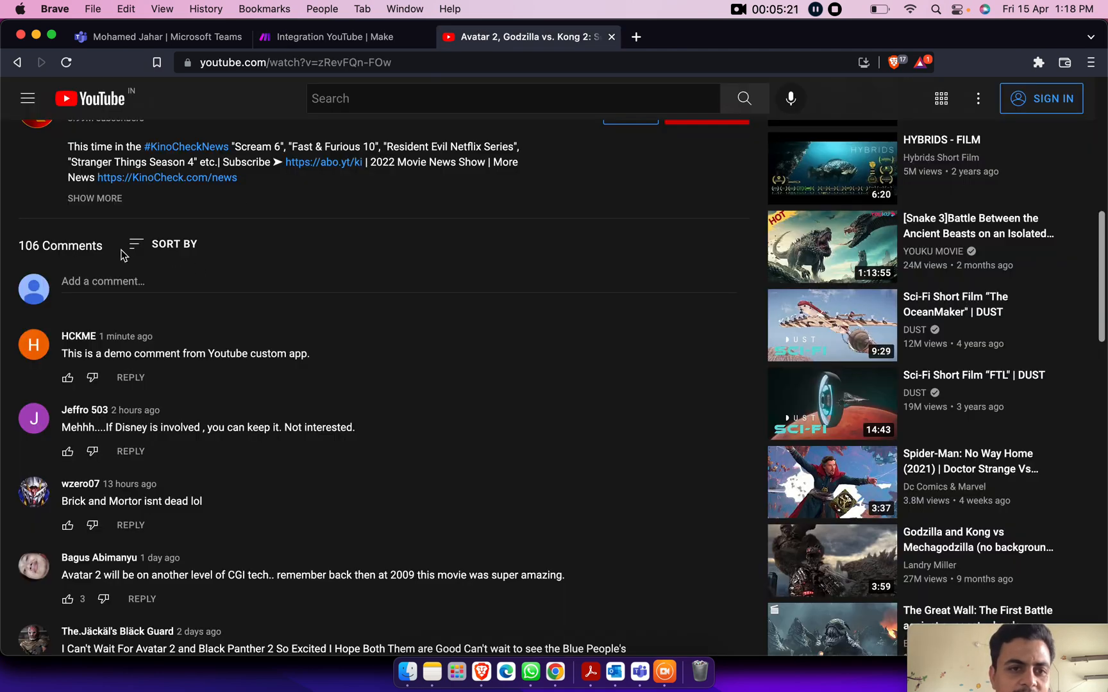
pyautogui.scroll(5, 135, 270)
pyautogui.click(84, 286)
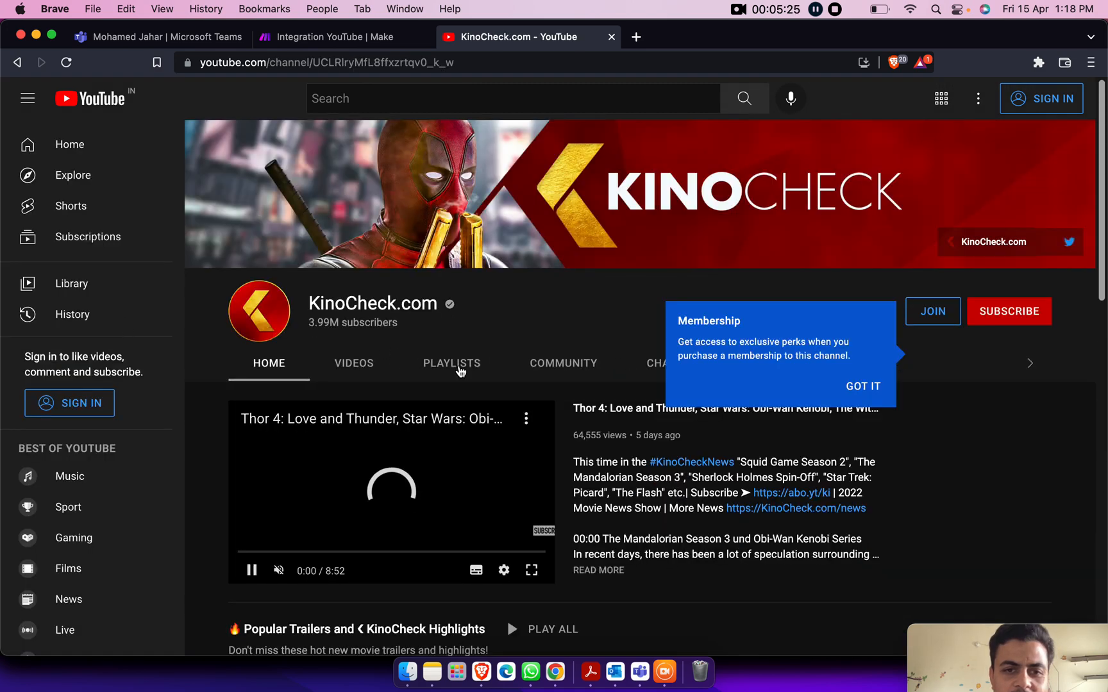
pyautogui.click(458, 367)
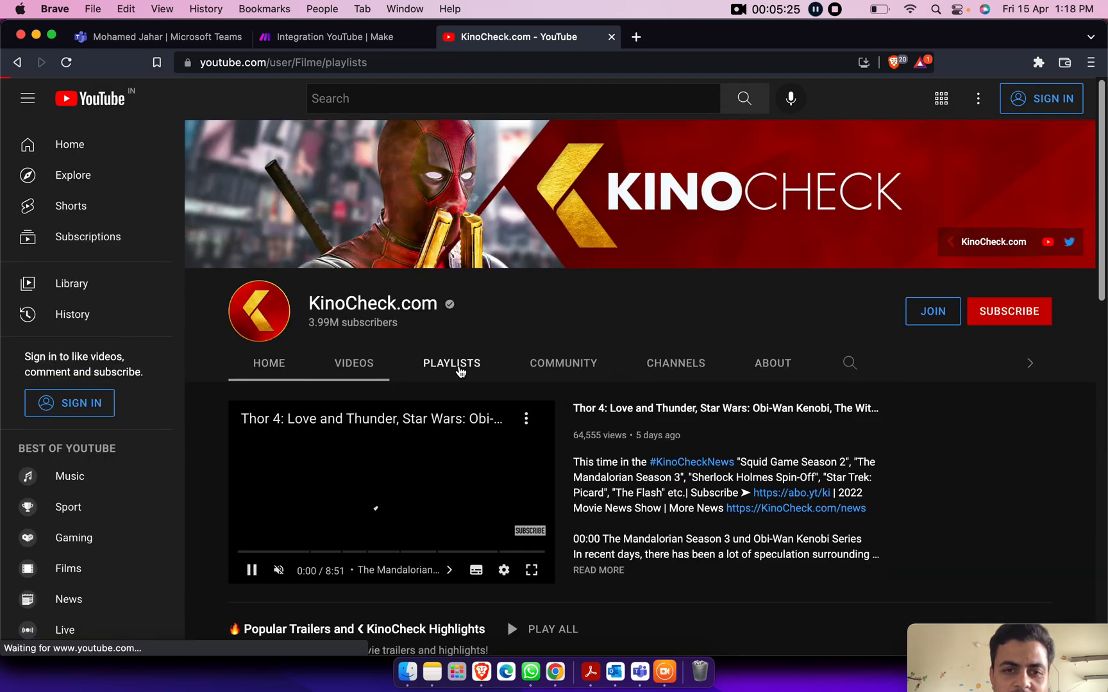
pyautogui.scroll(-2, 459, 370)
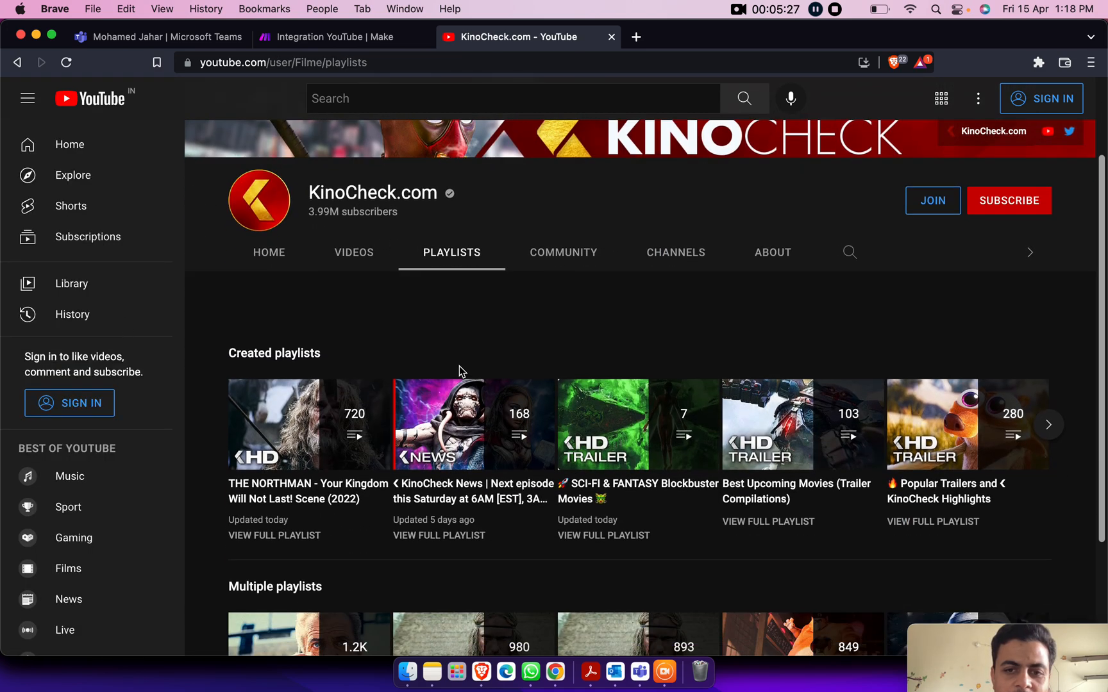
pyautogui.scroll(-2, 459, 370)
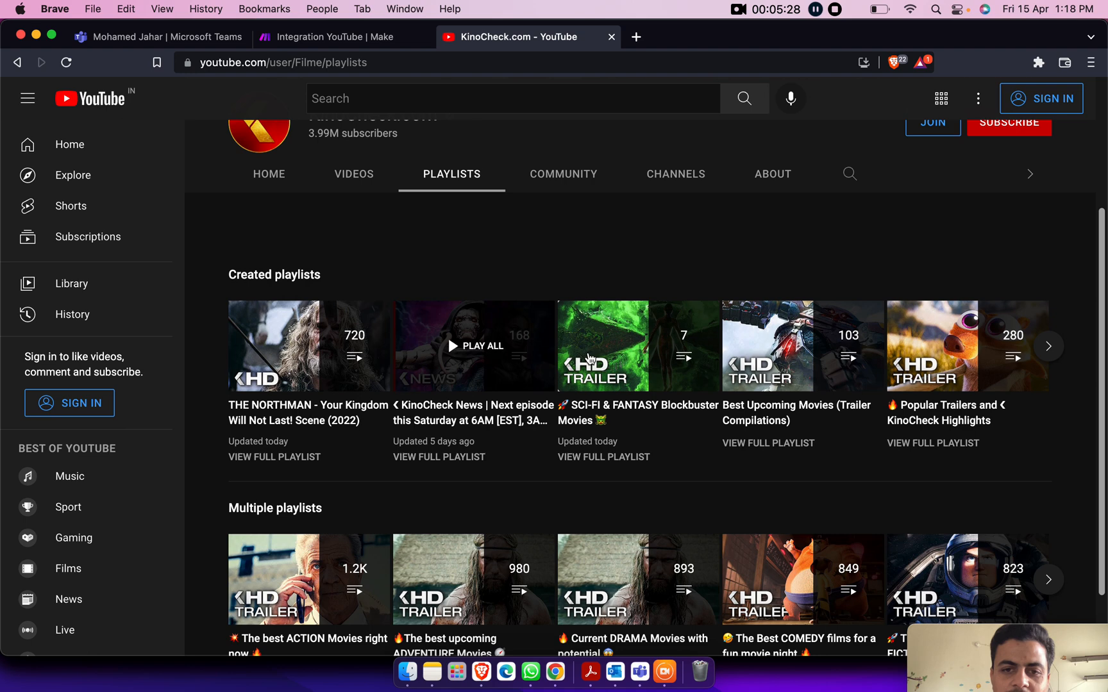
pyautogui.click(628, 378)
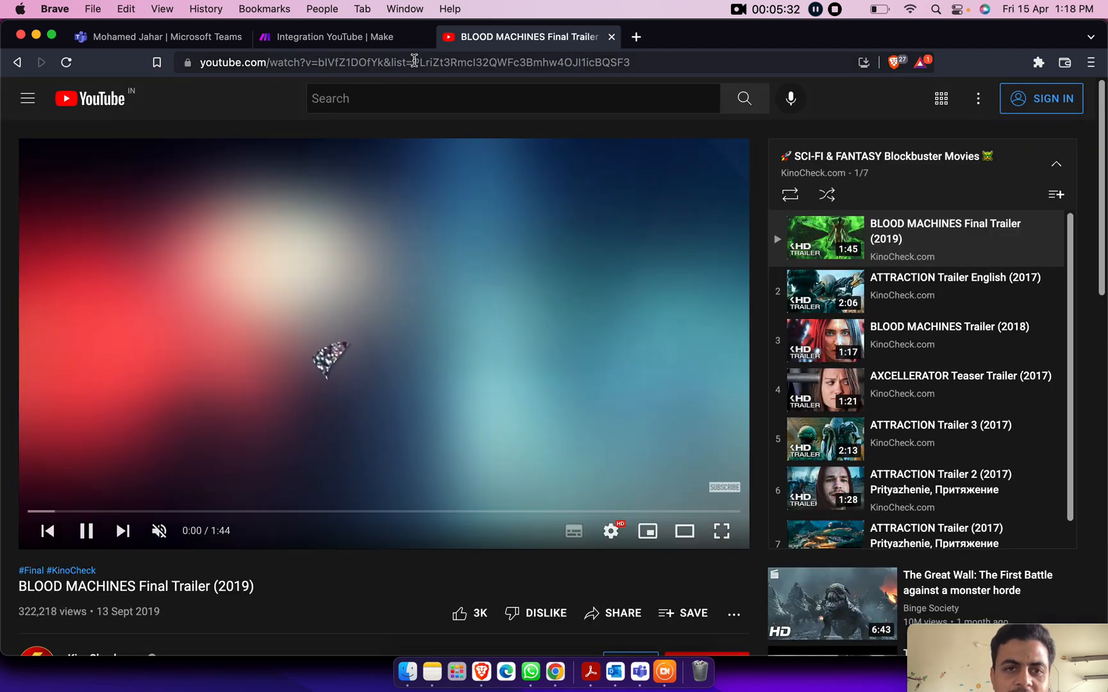
# Step: Copy the playlist ID from the list parameter of the opened video's URL
pyautogui.doubleClick(419, 62)
pyautogui.press('super+c')
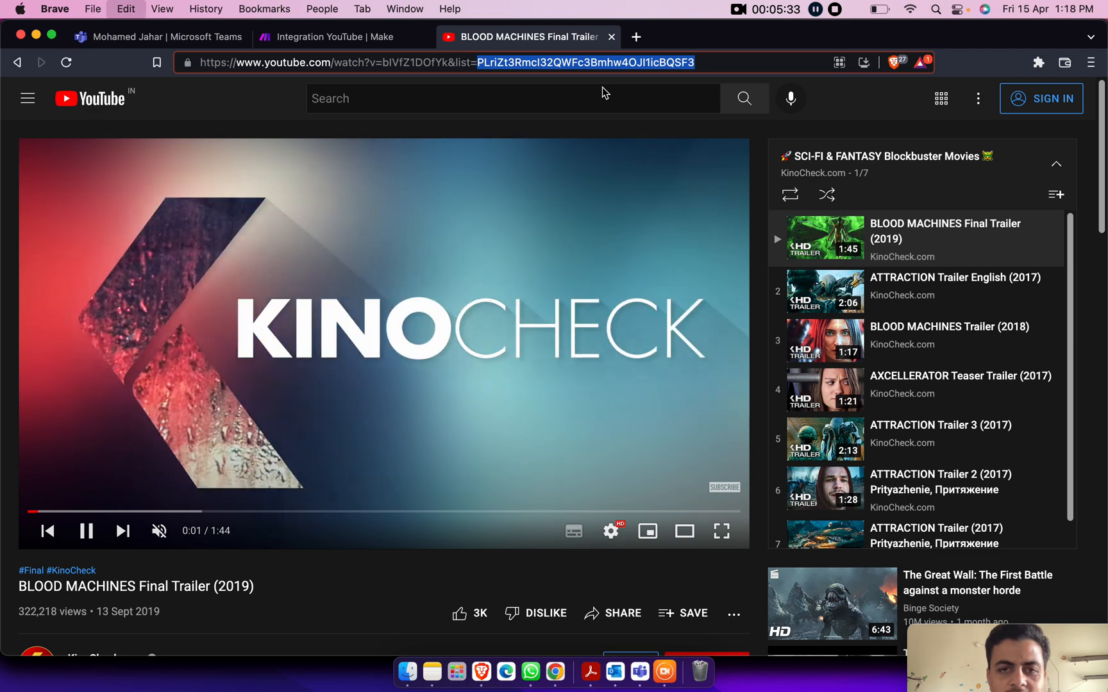
pyautogui.click(406, 275)
pyautogui.scroll(-1, 756, 328)
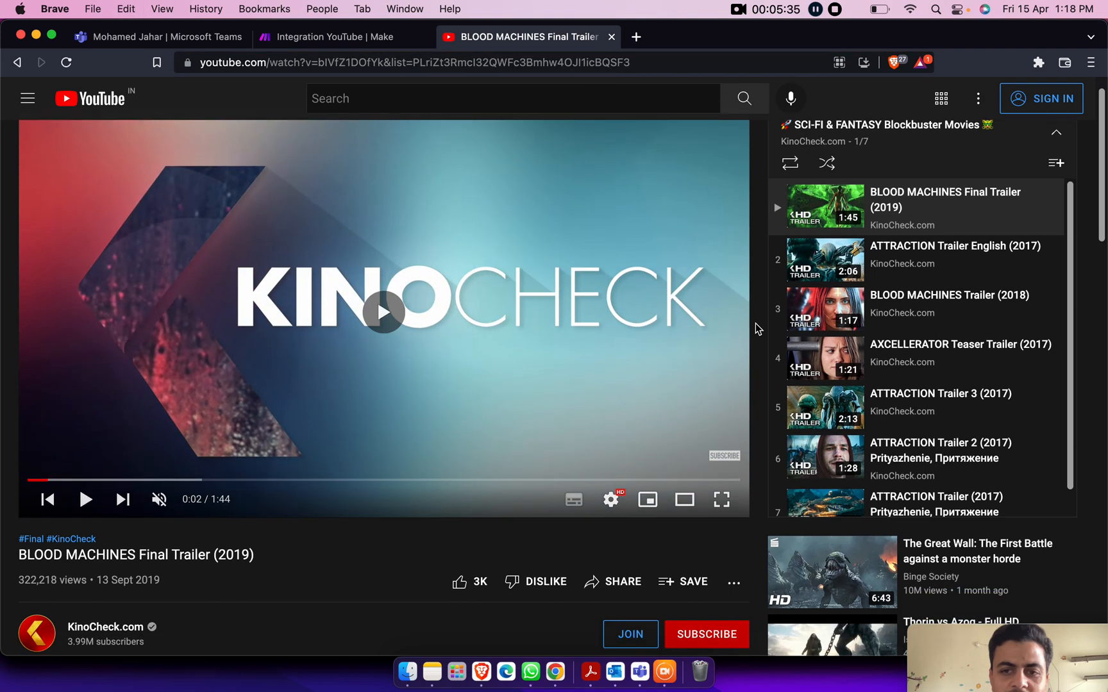
pyautogui.scroll(-1, 844, 346)
pyautogui.scroll(1, 872, 307)
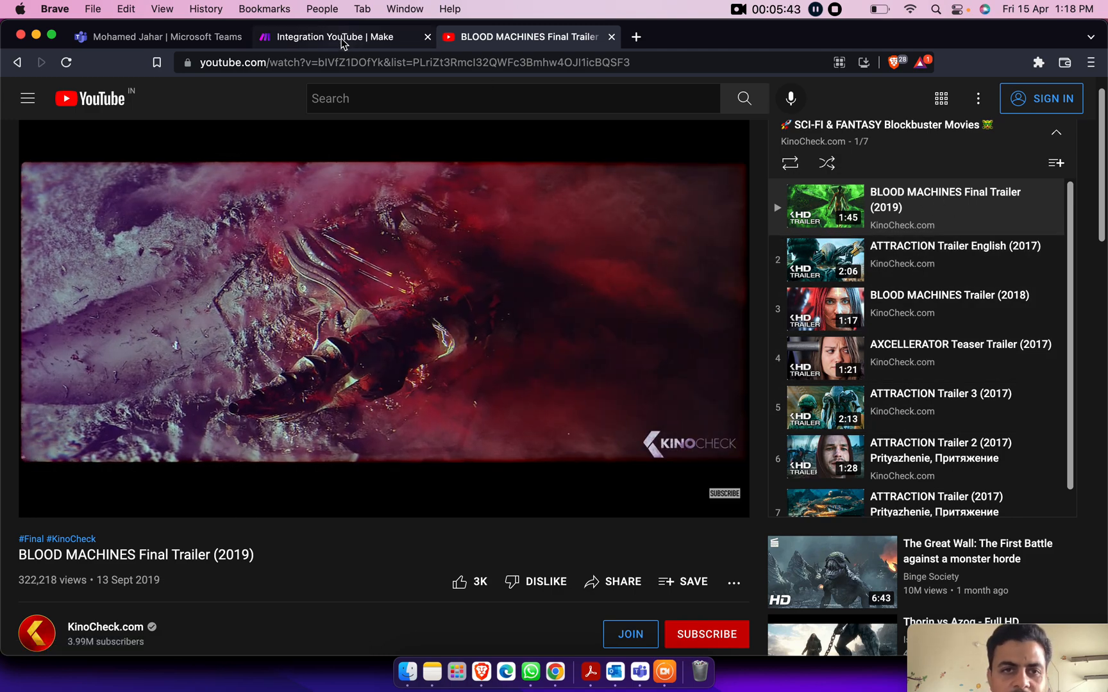
# Step: Paste the copied ID as the Playlist Id of the new module in Make and run only that module
pyautogui.click(344, 40)
pyautogui.press('super+v')
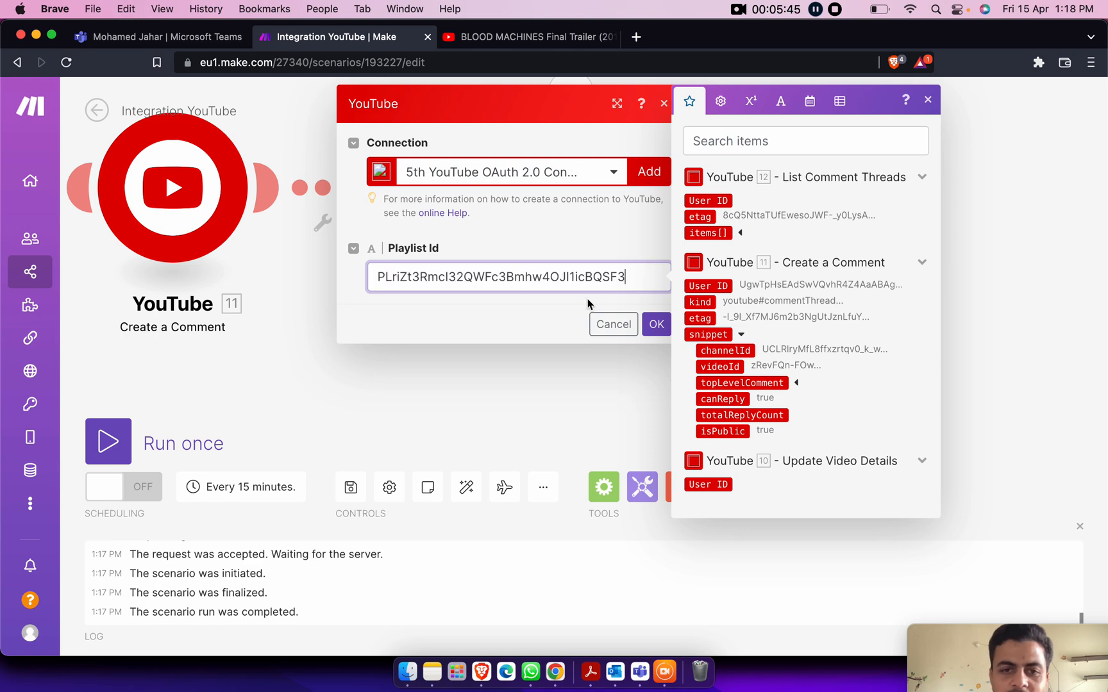
pyautogui.click(664, 325)
pyautogui.rightClick(772, 189)
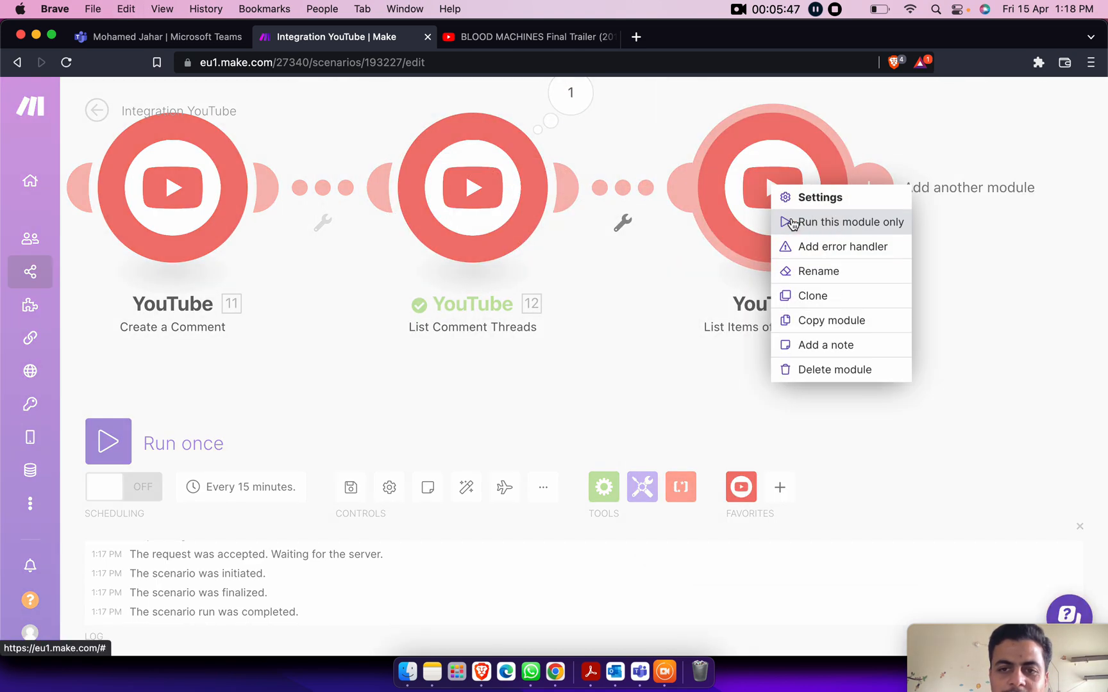
pyautogui.click(794, 224)
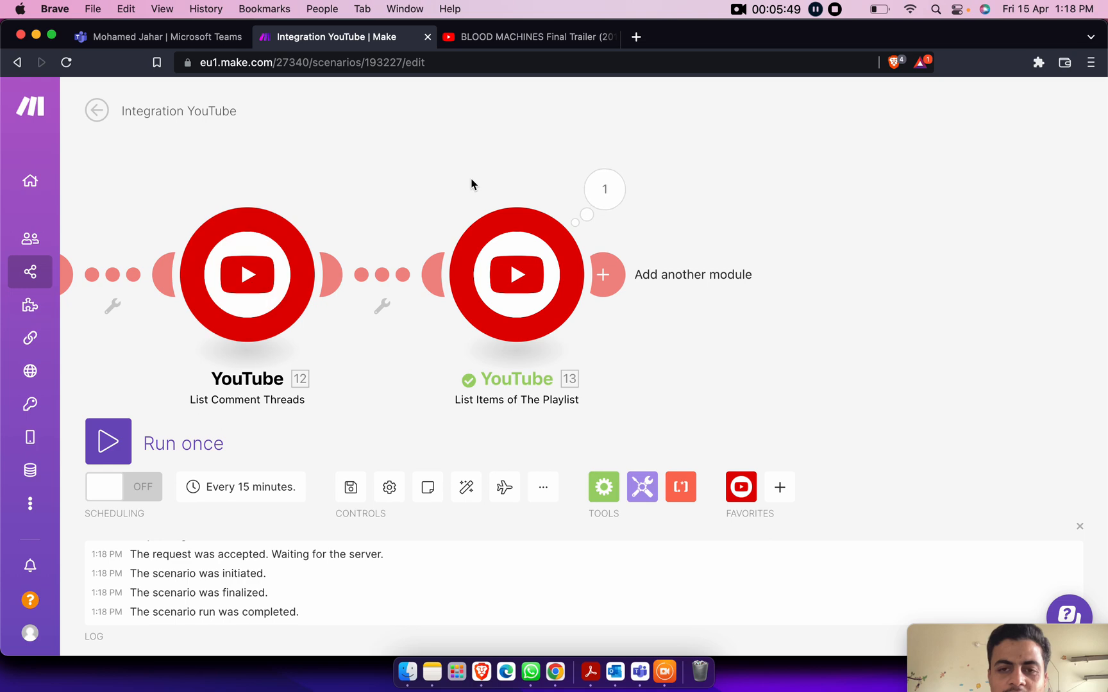
# Step: Open the List Items of The Playlist output and expand the snippet of the first item
pyautogui.click(603, 191)
pyautogui.click(697, 296)
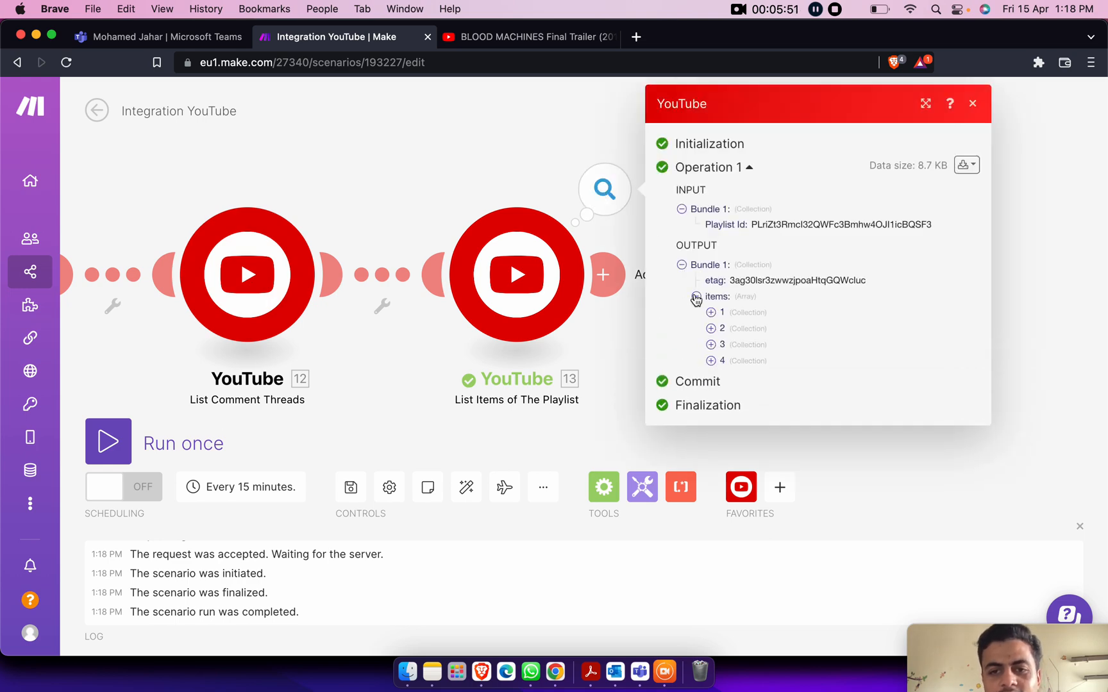
pyautogui.click(710, 313)
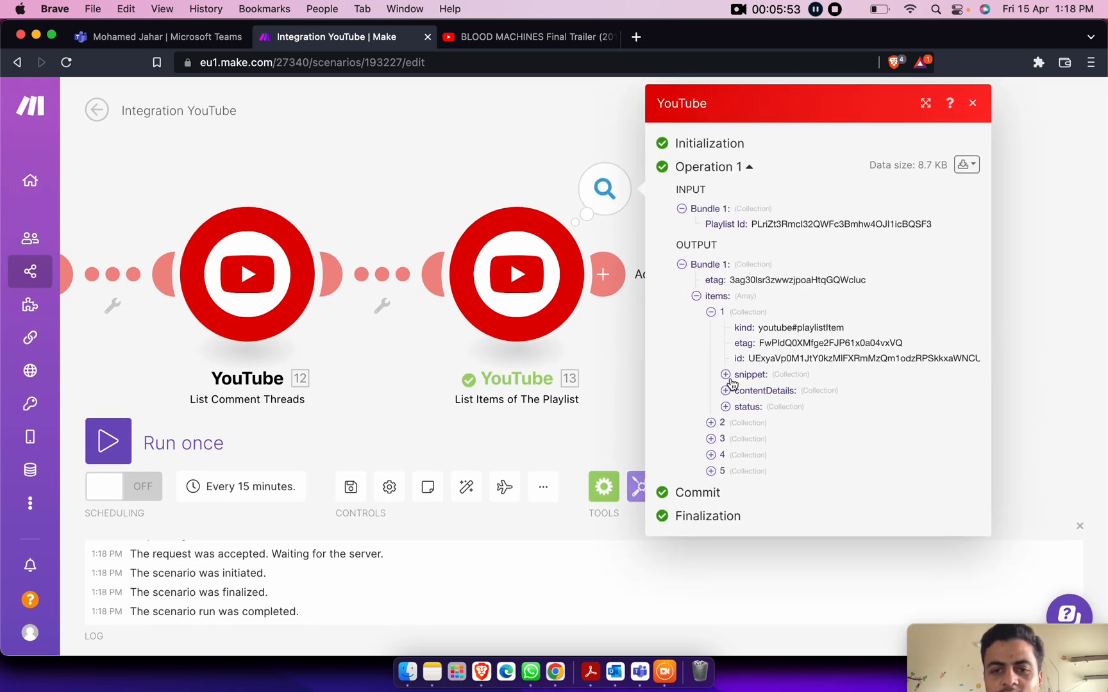
pyautogui.click(725, 374)
pyautogui.scroll(-5, 729, 441)
pyautogui.scroll(4, 729, 435)
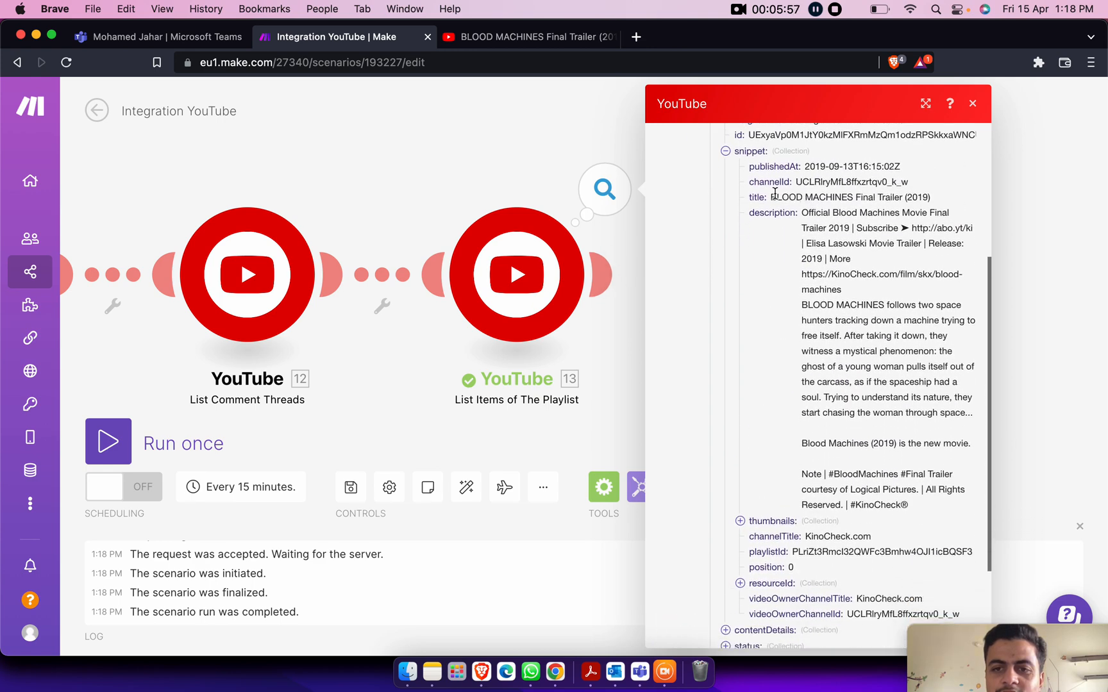
# Step: Examine the title, publication date and description in the first playlist item's snippet
pyautogui.moveTo(774, 192); pyautogui.dragTo(904, 197)
pyautogui.scroll(2, 884, 228)
pyautogui.moveTo(810, 226); pyautogui.dragTo(866, 232)
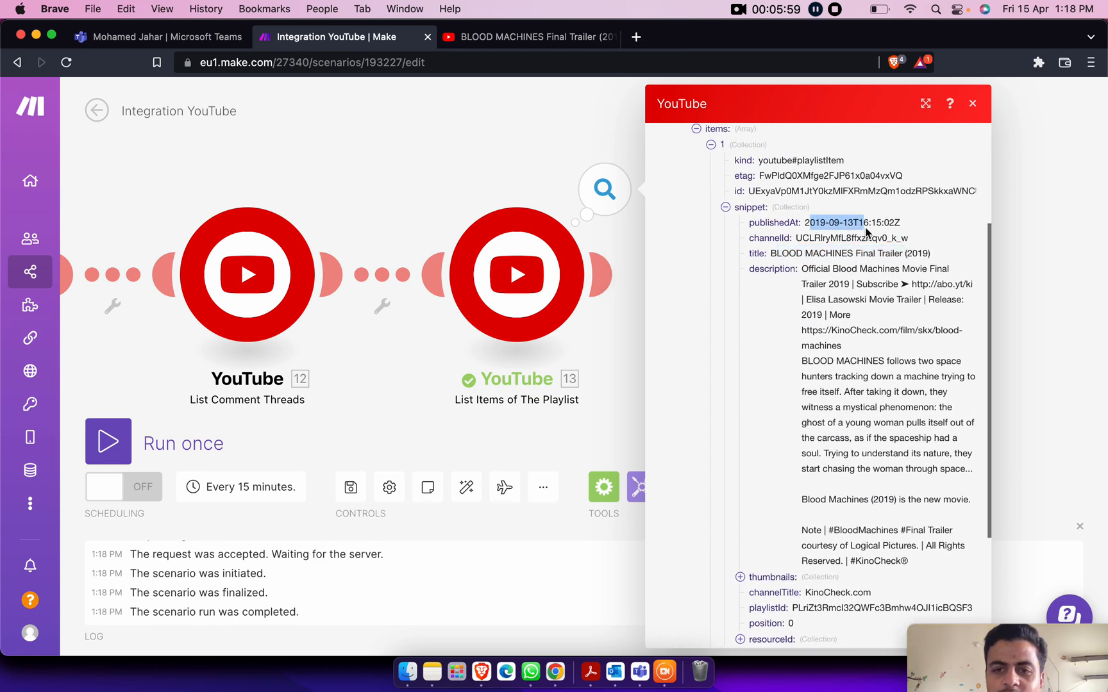
pyautogui.moveTo(803, 268); pyautogui.dragTo(903, 488)
pyautogui.scroll(-4, 903, 490)
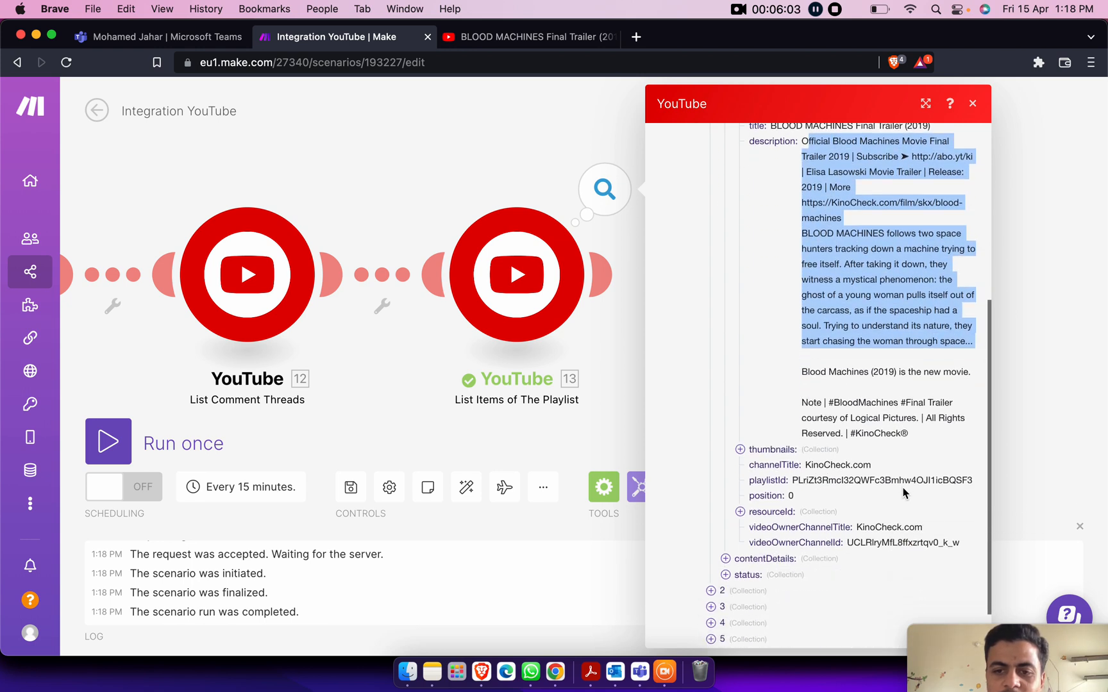
# Step: Open the first item's high thumbnail URL in a new browser tab and compare the image with the YouTube playlist
pyautogui.click(741, 450)
pyautogui.scroll(-4, 753, 388)
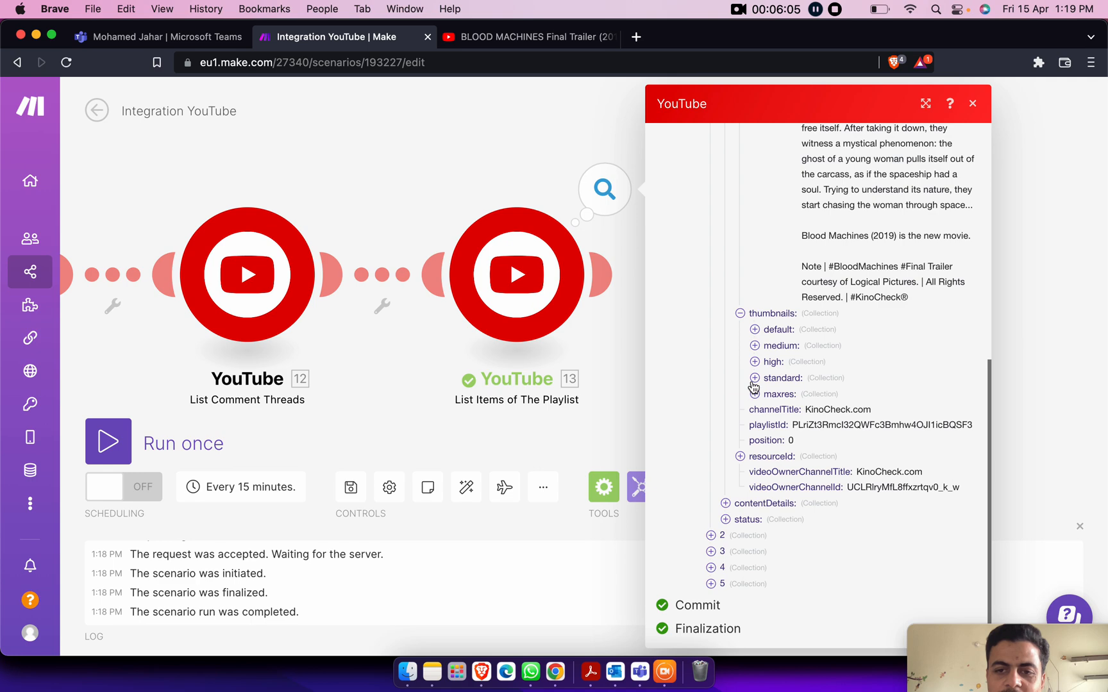
pyautogui.click(755, 362)
pyautogui.tripleClick(806, 380)
pyautogui.press('super+c')
pyautogui.click(638, 39)
pyautogui.press('super+v')
pyautogui.press('Return')
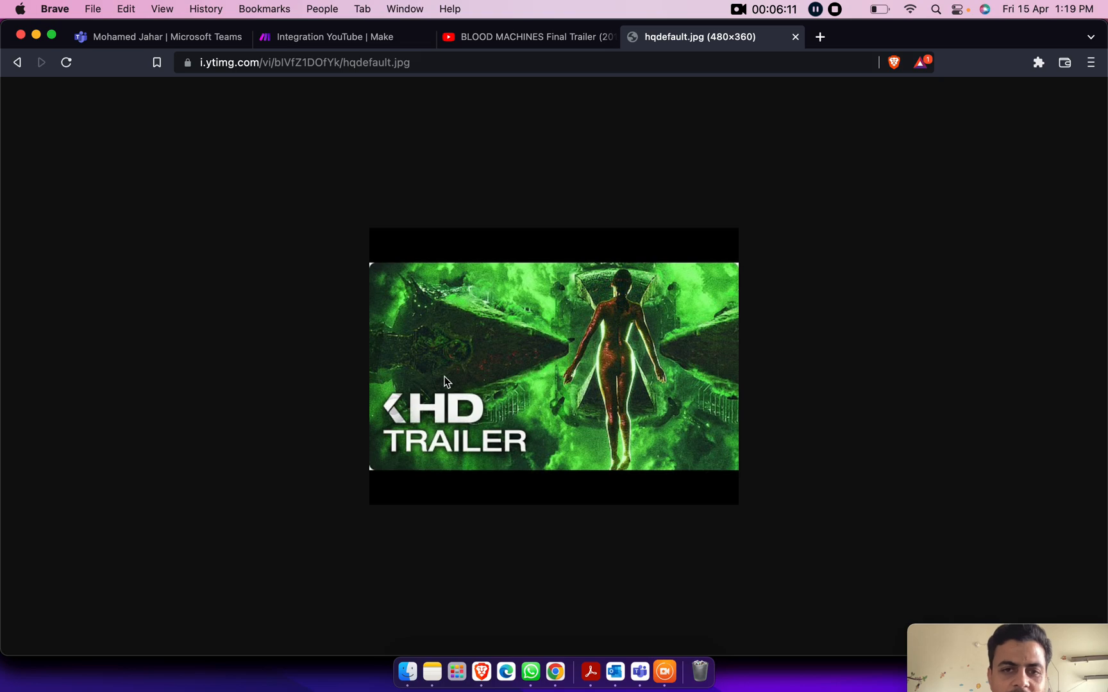
pyautogui.click(541, 38)
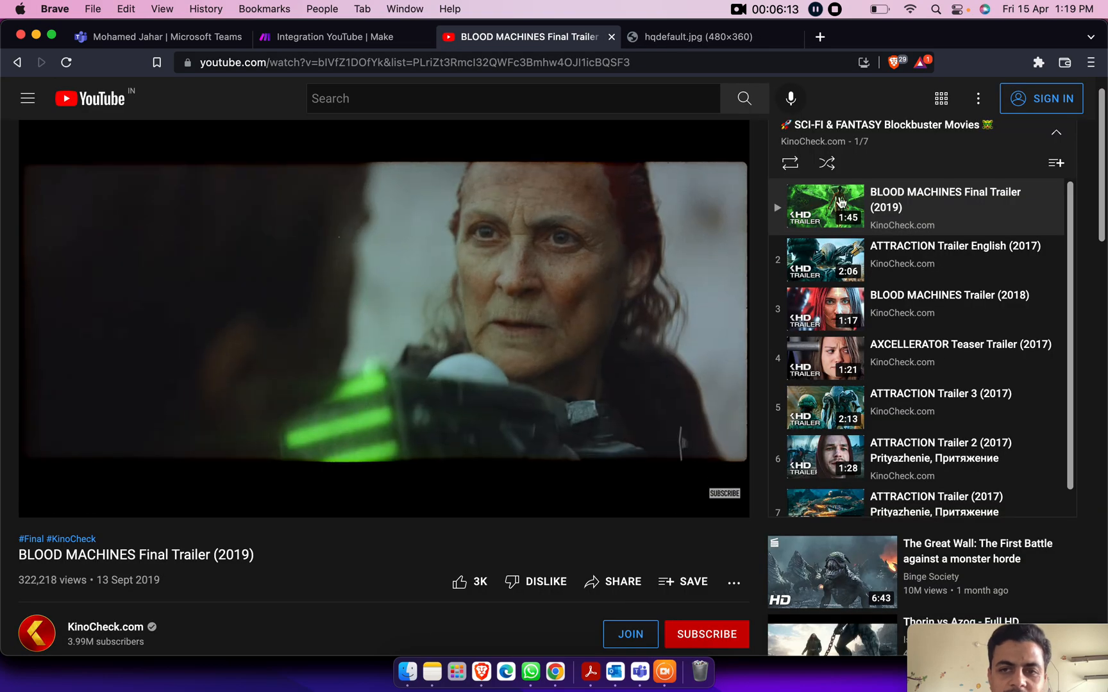
# Step: Return to the module output in Make, examine the first item's contentDetails and privacy status, and close the output
pyautogui.click(382, 37)
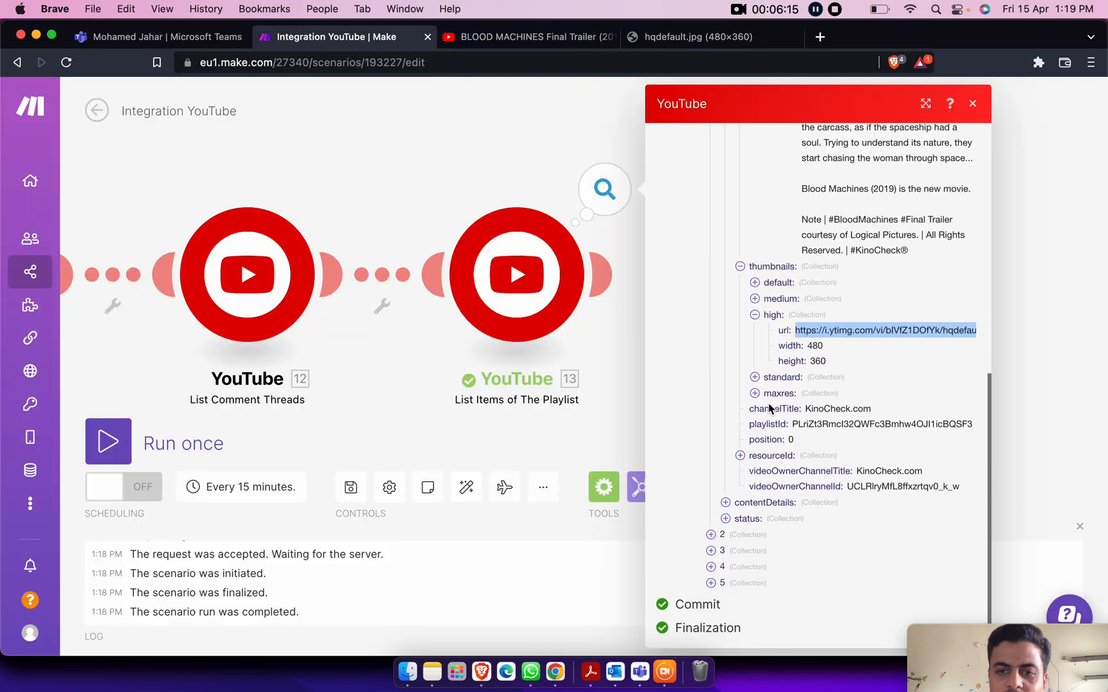
pyautogui.click(726, 501)
pyautogui.click(725, 549)
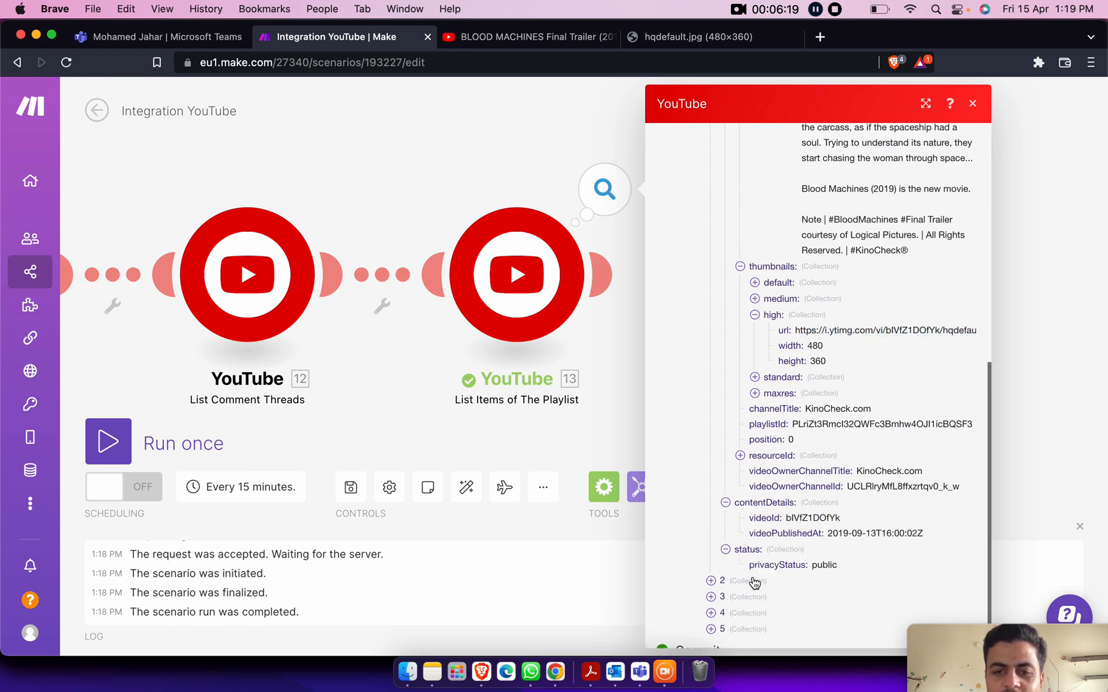
pyautogui.moveTo(760, 565); pyautogui.dragTo(828, 565)
pyautogui.scroll(-2, 800, 470)
pyautogui.scroll(10, 800, 470)
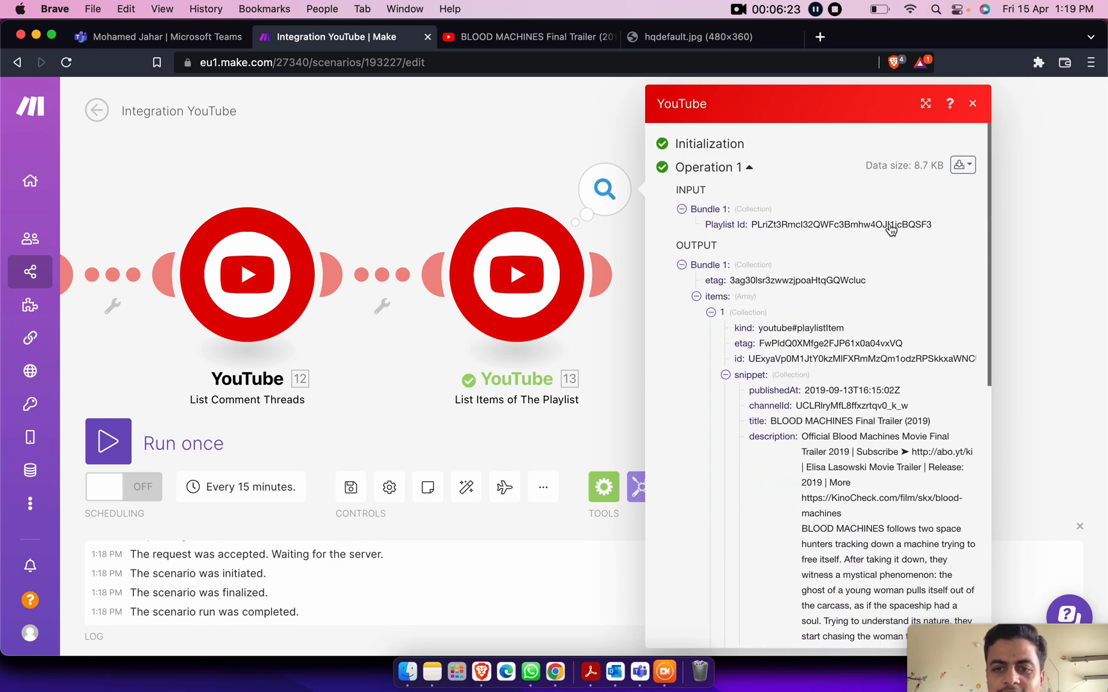
pyautogui.click(974, 104)
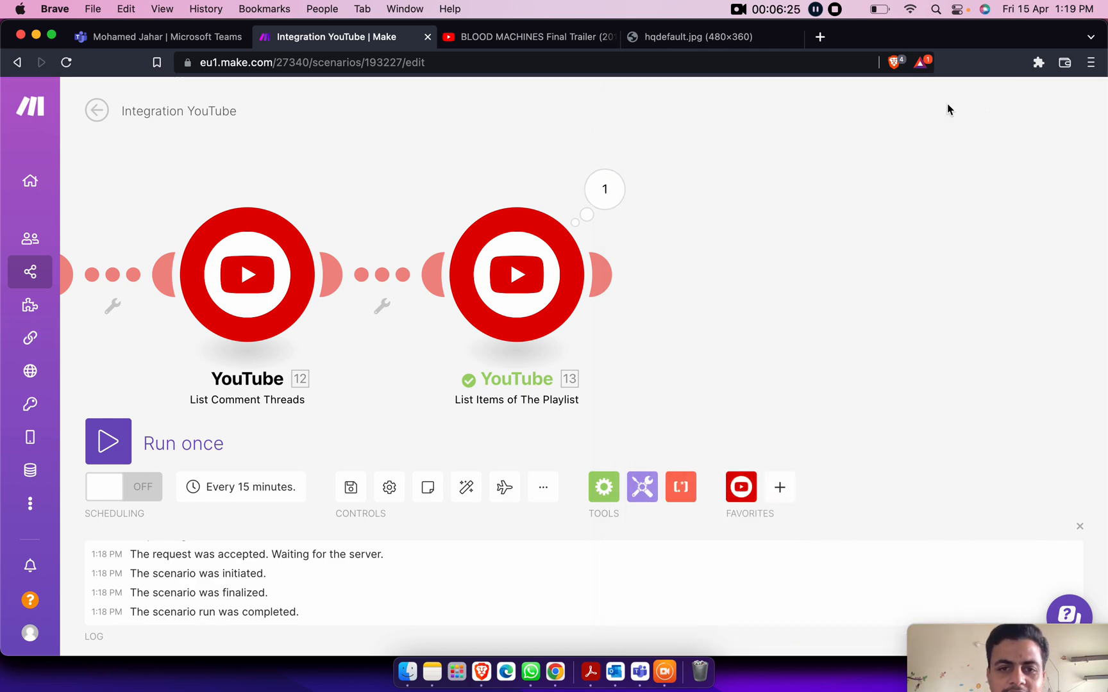
# Step: Try to save the Integration YouTube scenario, and cancel the save
pyautogui.moveTo(447, 184); pyautogui.dragTo(841, 183)
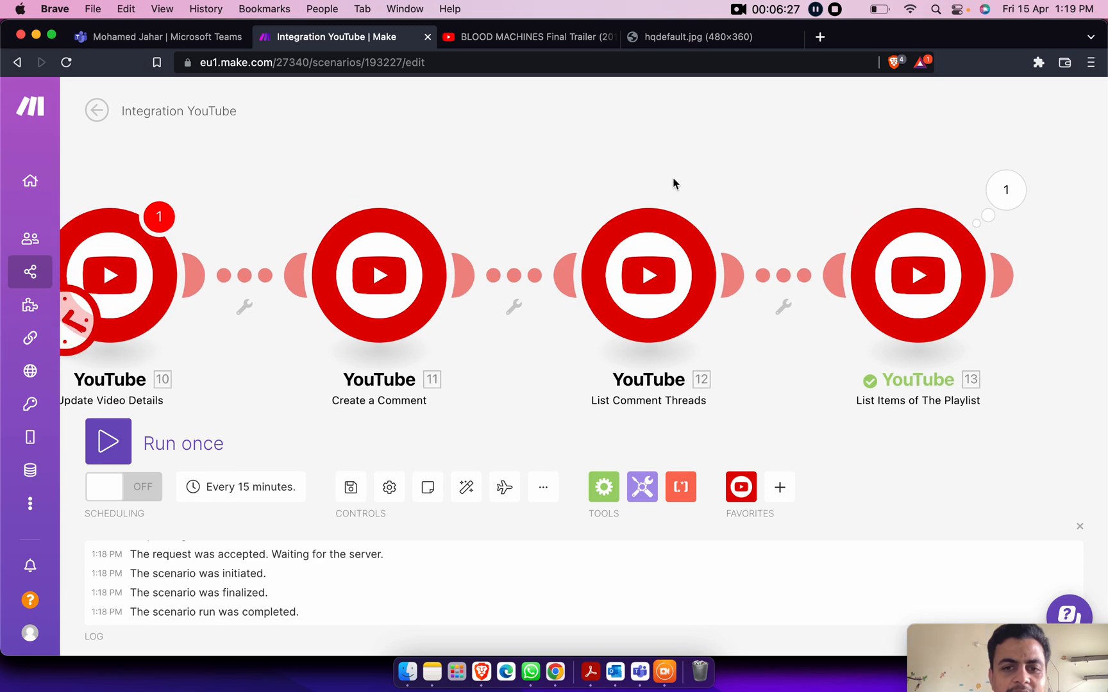
pyautogui.moveTo(668, 181); pyautogui.dragTo(823, 166)
pyautogui.hscroll(3, 821, 161)
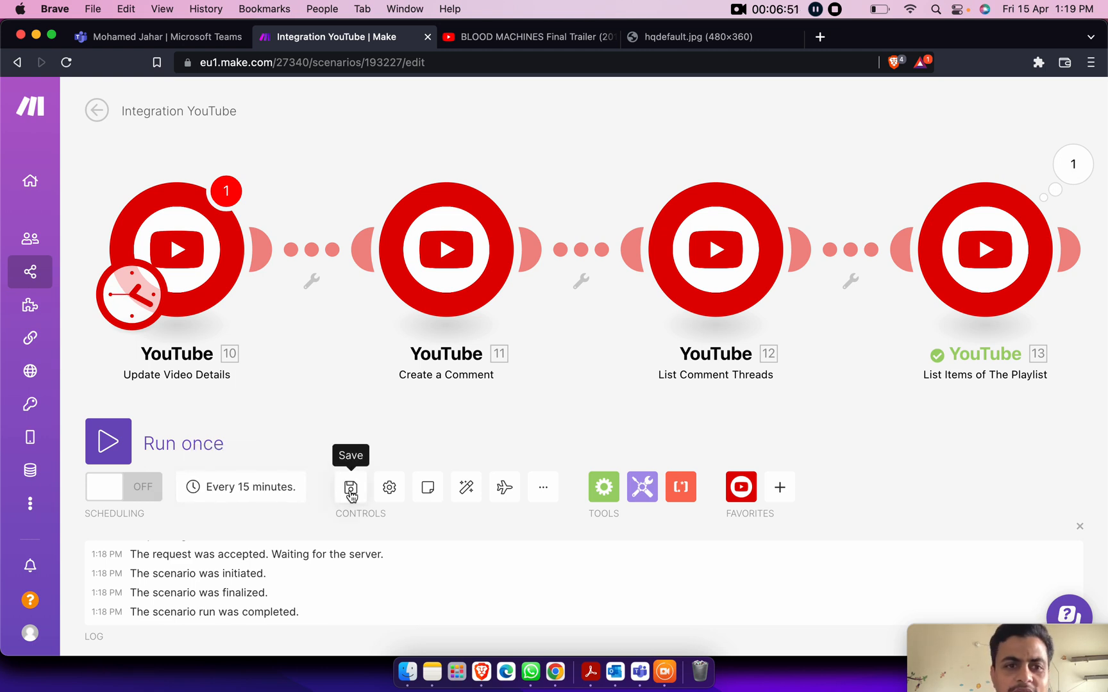
pyautogui.hscroll(2, 565, 170)
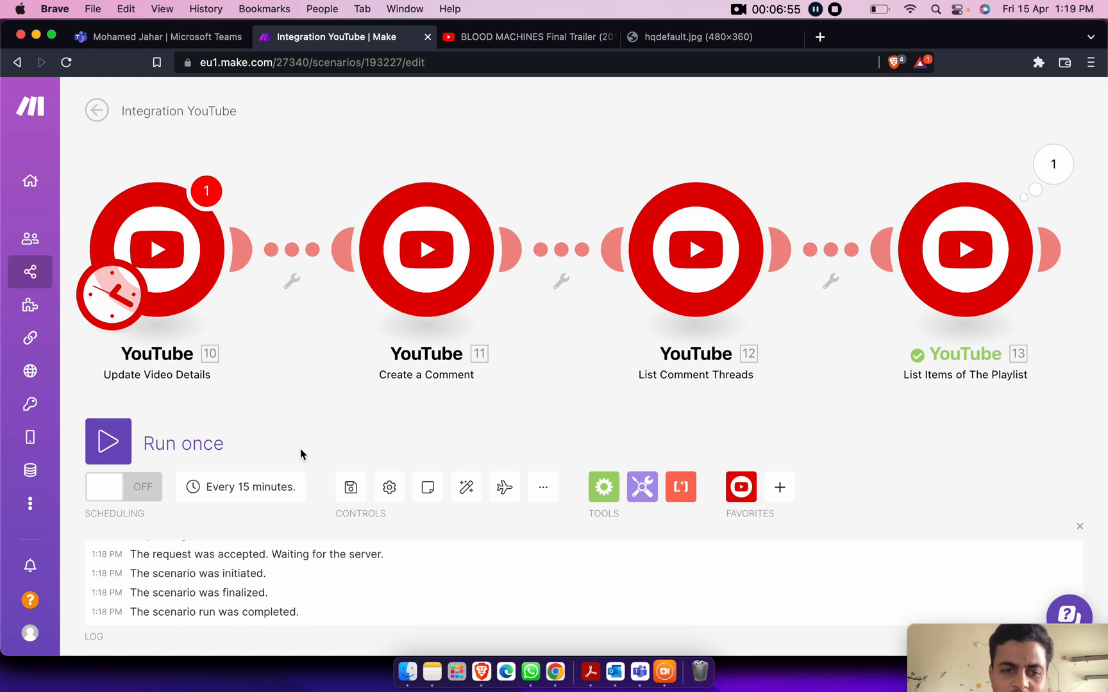
pyautogui.click(349, 488)
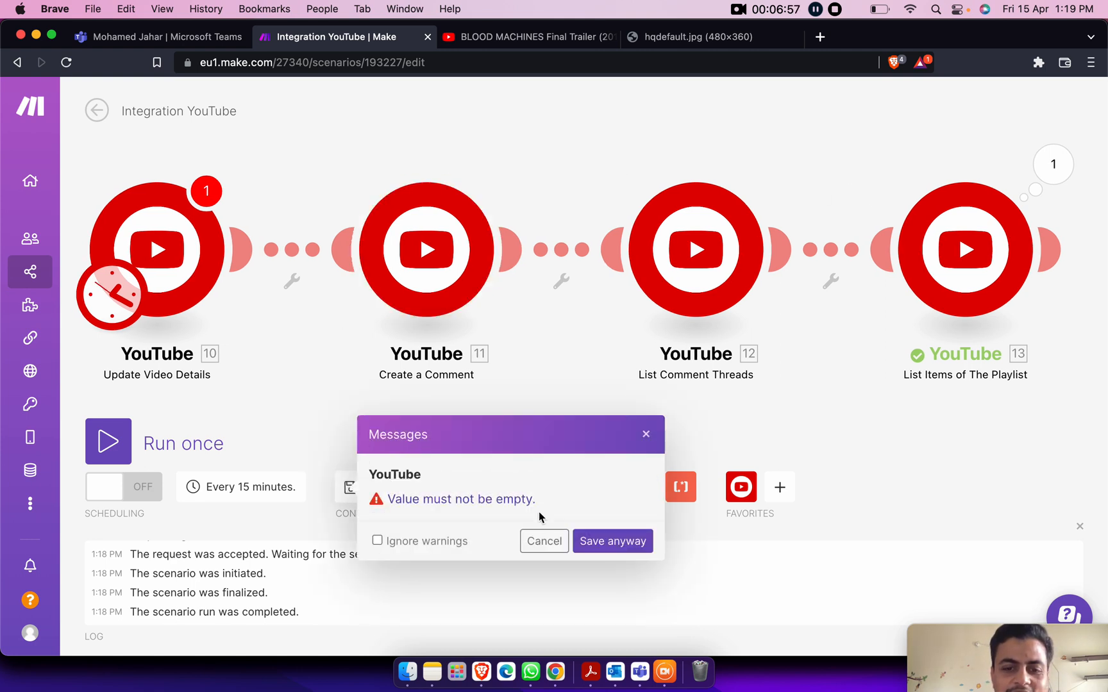
pyautogui.click(543, 541)
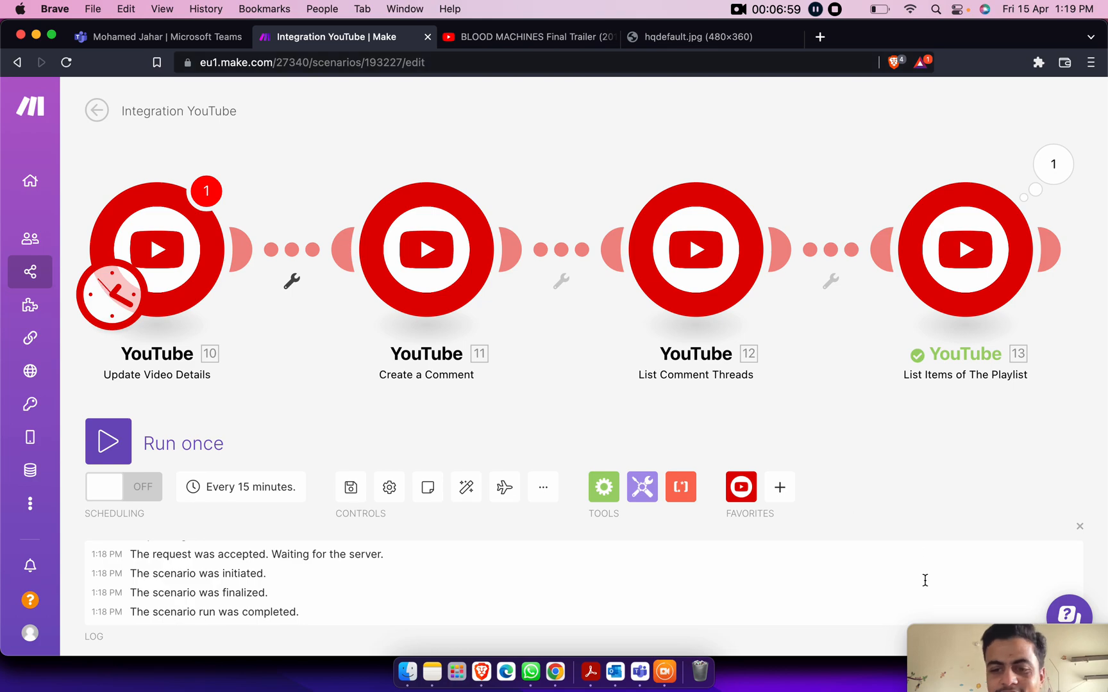